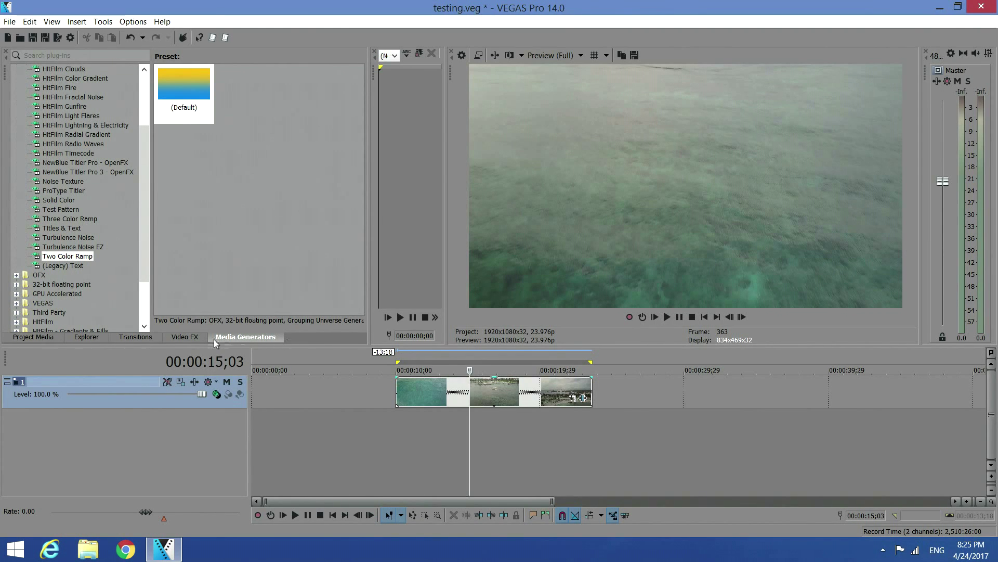
Show the video effects list, play the footage from 00:00:15;03 and pause it at 00:00:22;17.
left_click(193, 339)
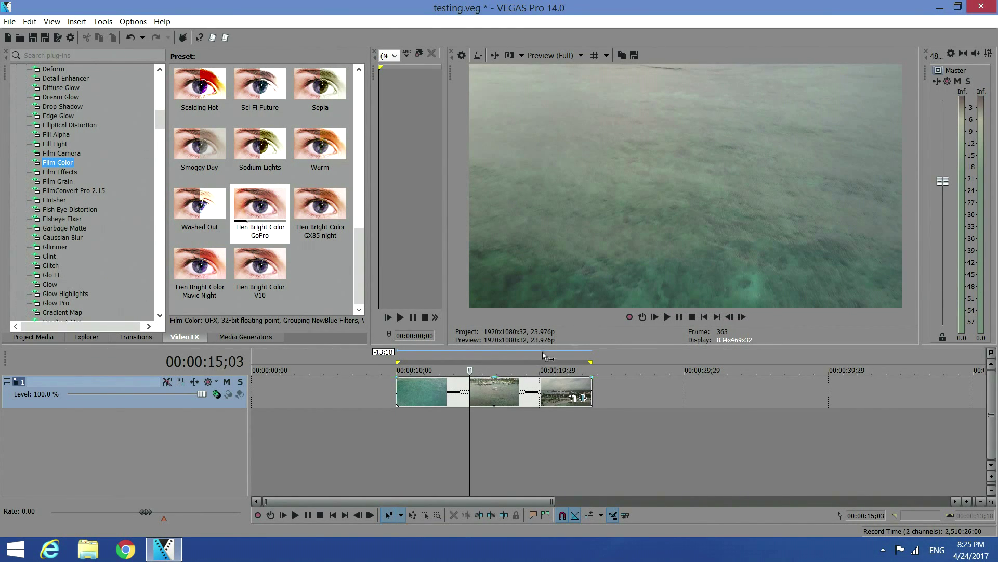
left_click(670, 317)
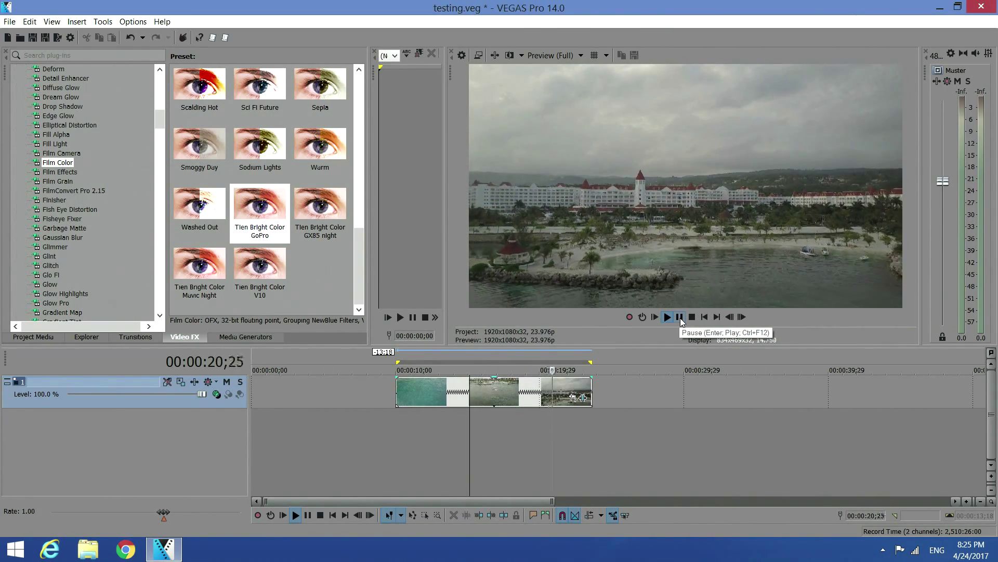
left_click(681, 321)
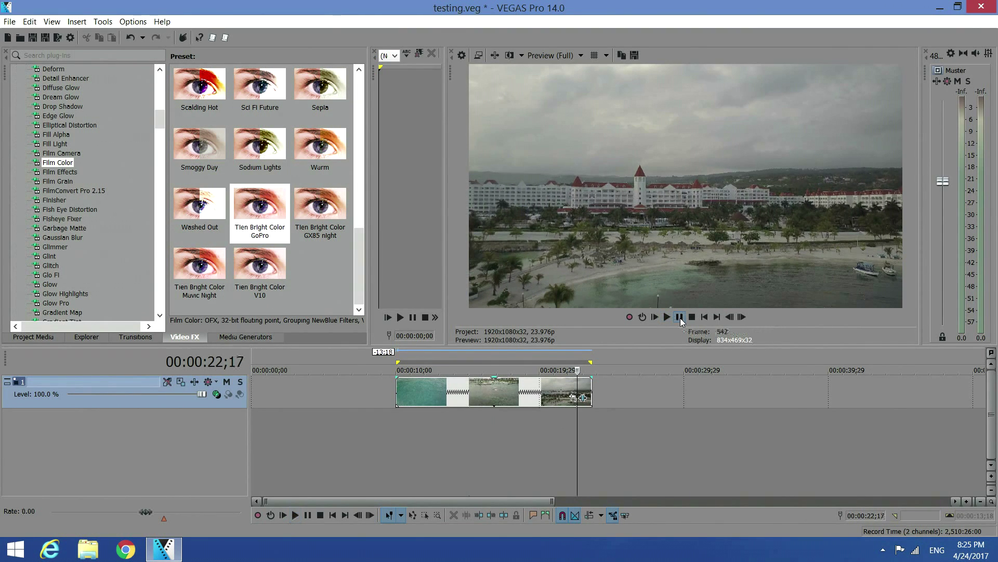
Scrub through the clips on the video track to examine the shoreline shot, finishing at 00:00:18;10.
left_click(510, 427)
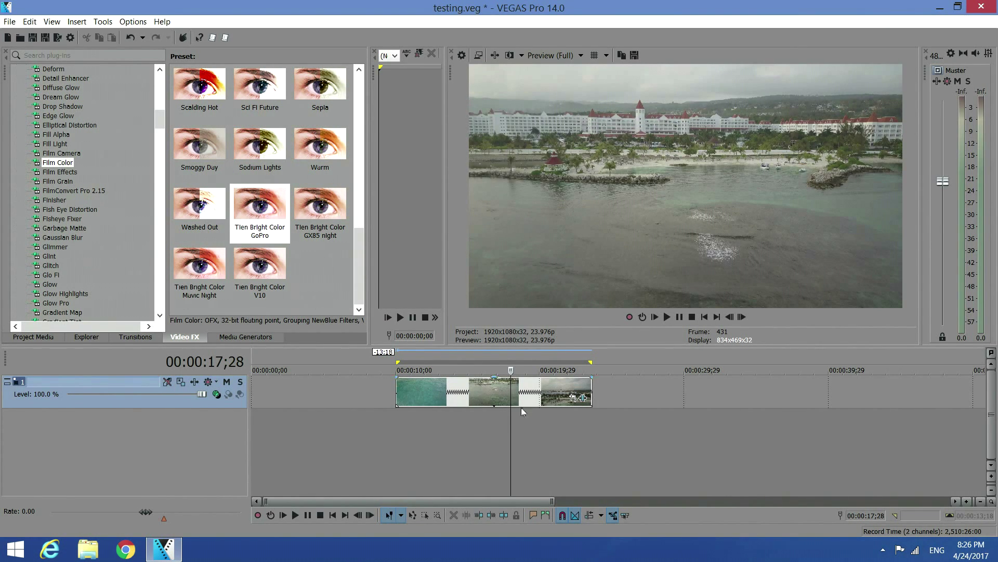
left_click(479, 429)
left_click(432, 433)
left_click(358, 437)
left_click(274, 438)
left_click(424, 448)
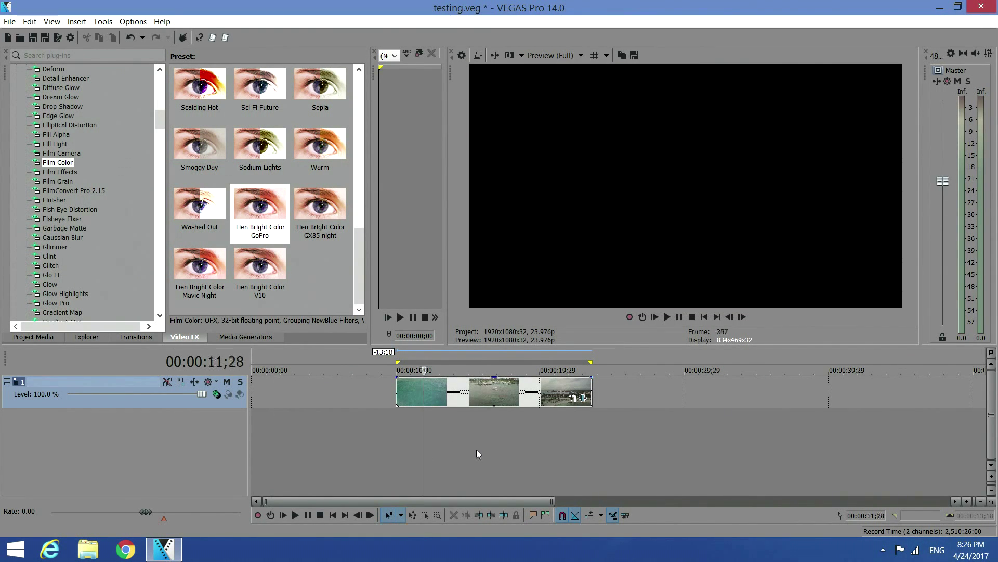
left_click(477, 449)
left_click(494, 450)
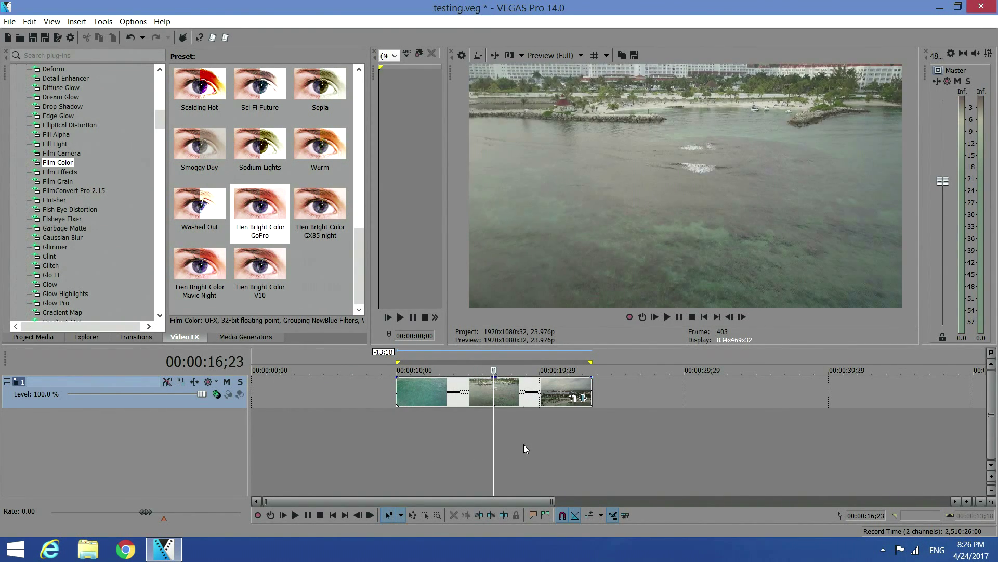
left_click(523, 450)
left_click(423, 451)
left_click(495, 438)
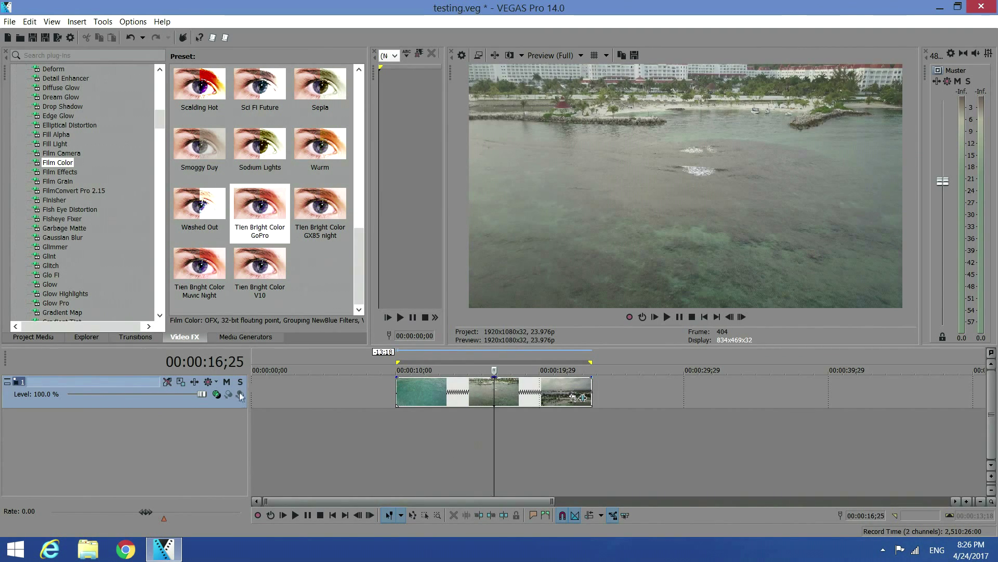
left_click_drag(494, 436, 516, 436)
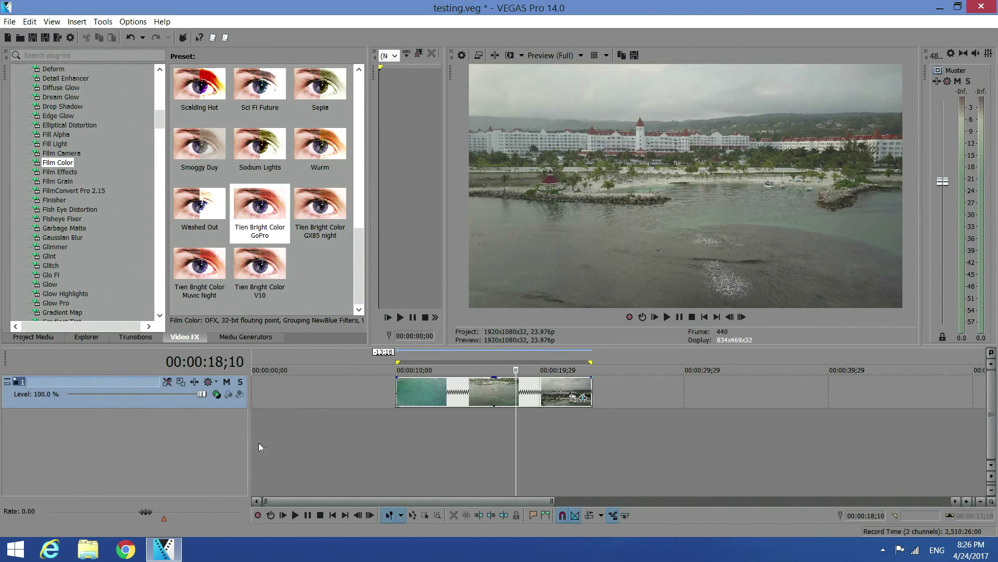
Save the project and set the video track's compositing mode to Custom with the BCC Match Move plug-in.
key("ctrl+s")
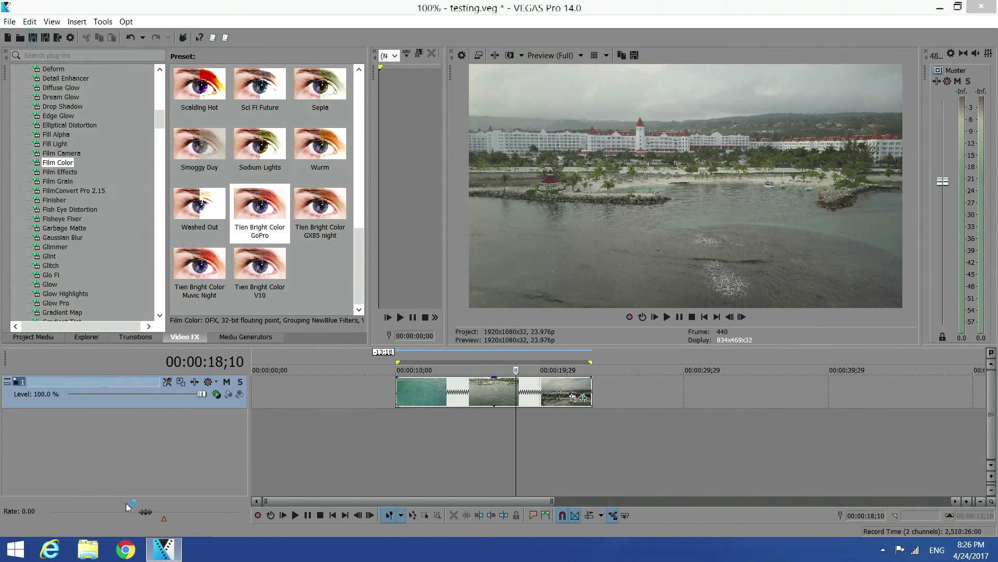
left_click(217, 394)
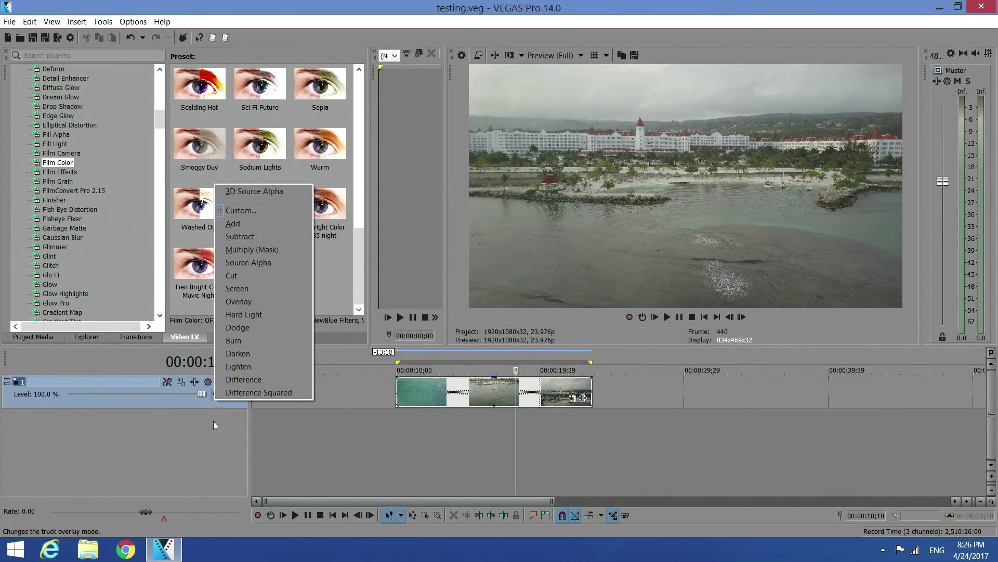
left_click(217, 395)
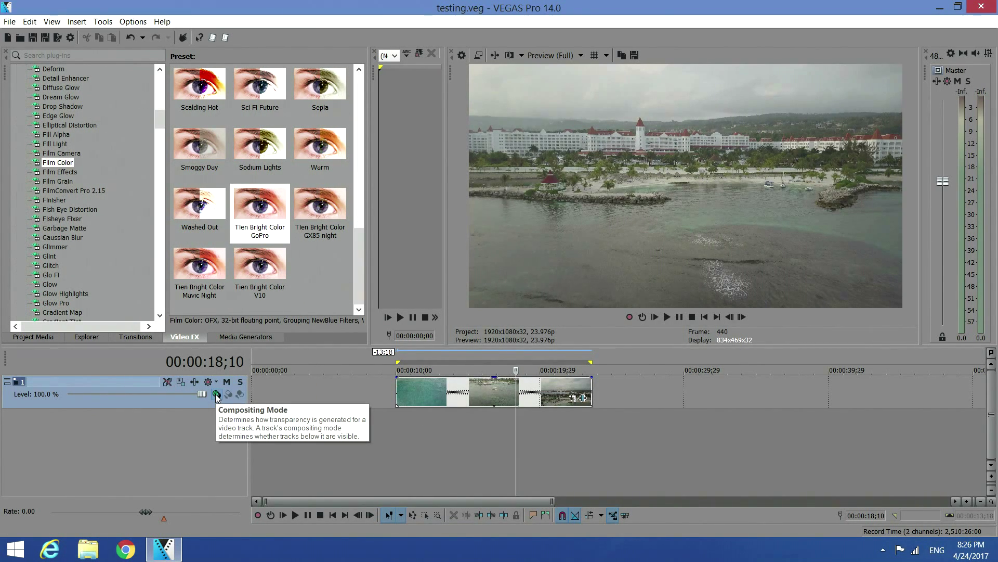
left_click(217, 395)
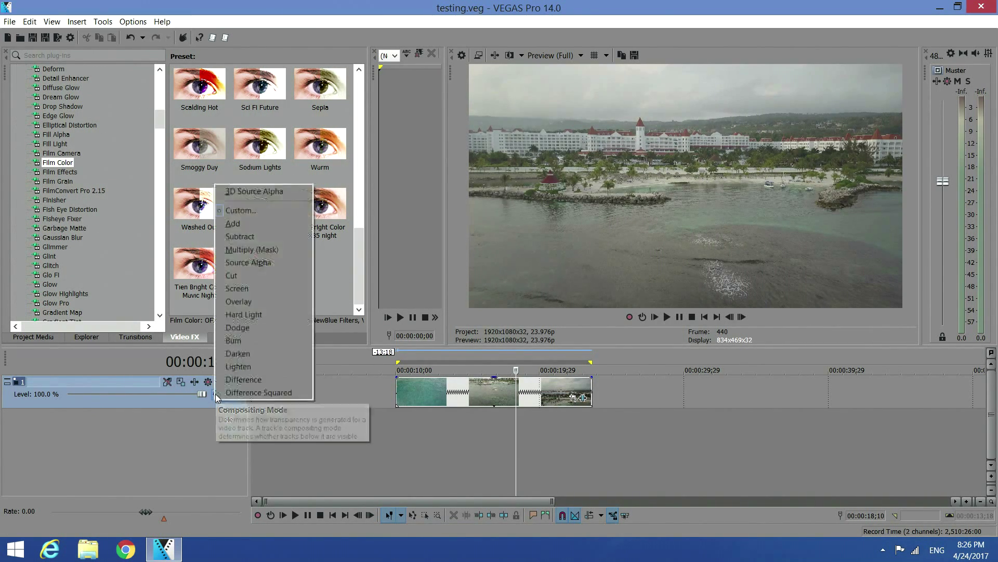
left_click(238, 211)
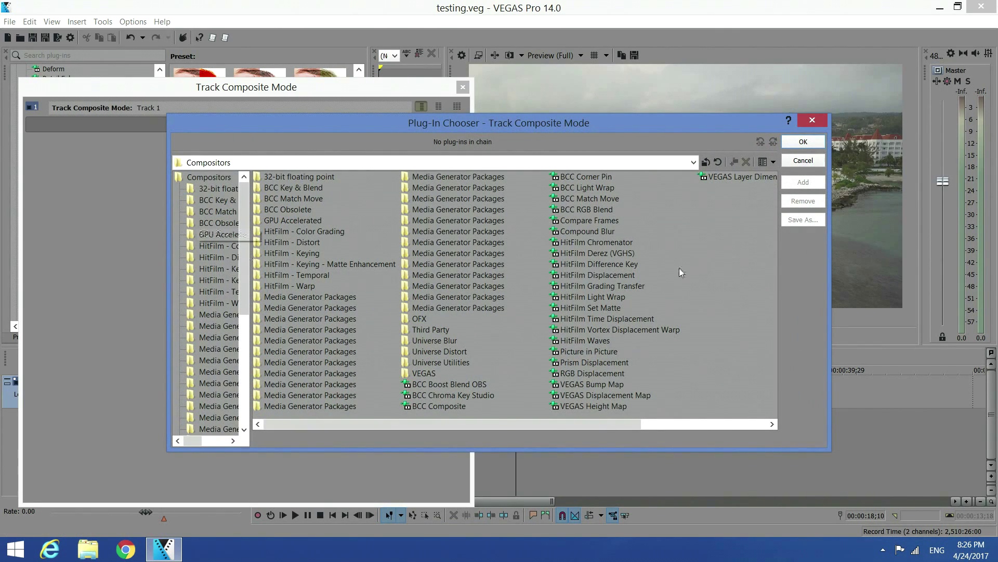
left_click(574, 200)
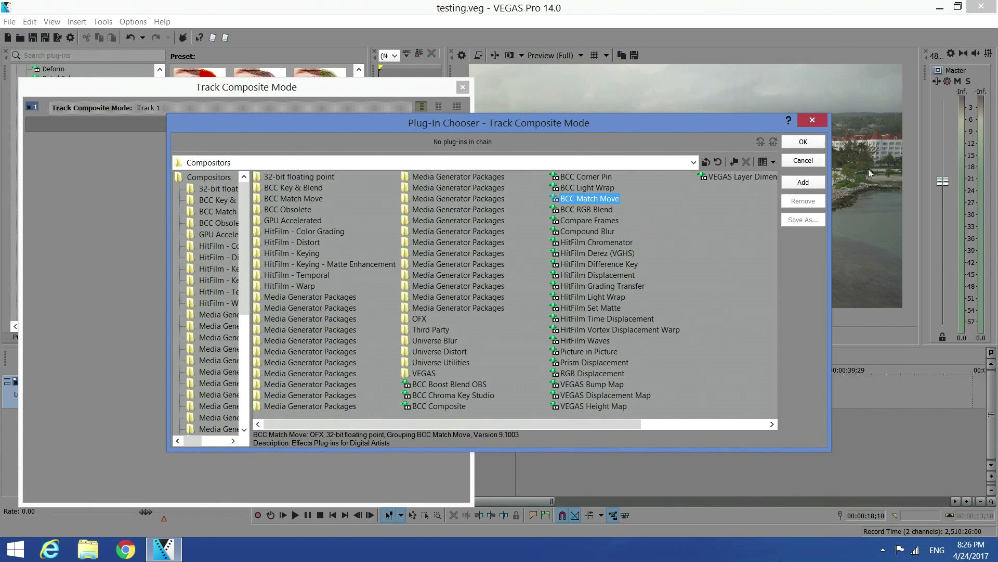
left_click(815, 145)
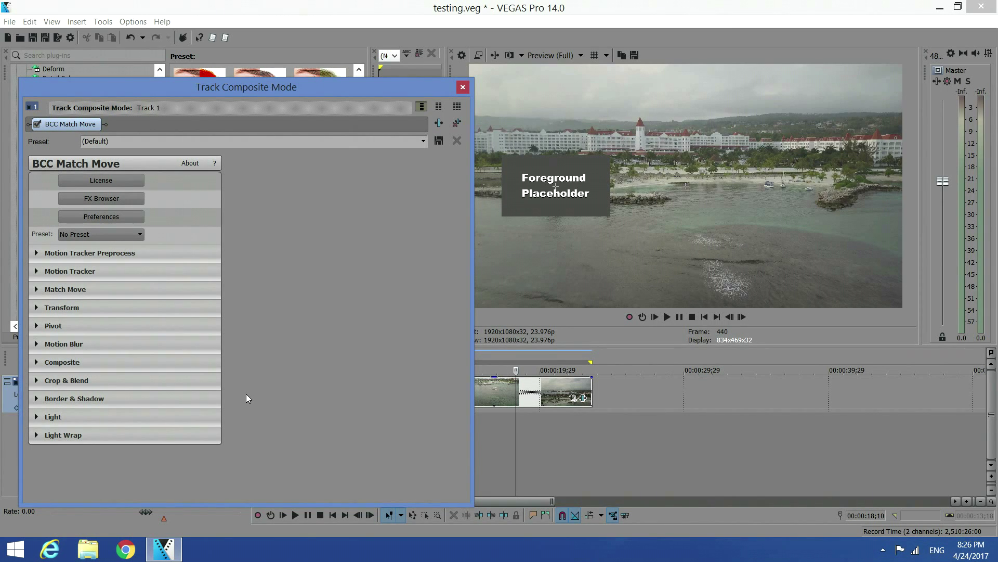
Expand the Motion Tracker settings of BCC Match Move and enable Track On-the-Fly.
left_click(36, 289)
left_click(37, 288)
left_click(37, 271)
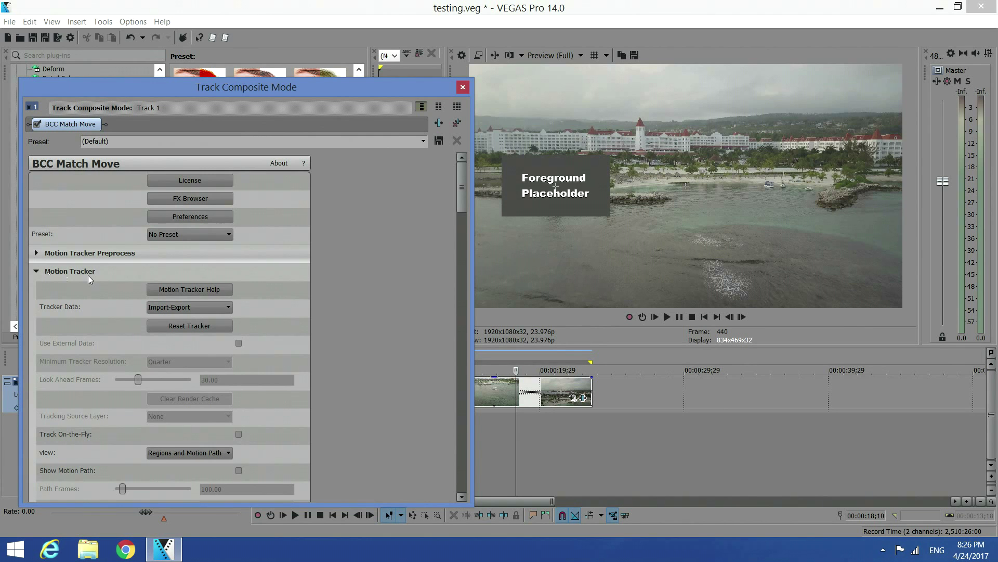
scroll(270, 348, "down", 1)
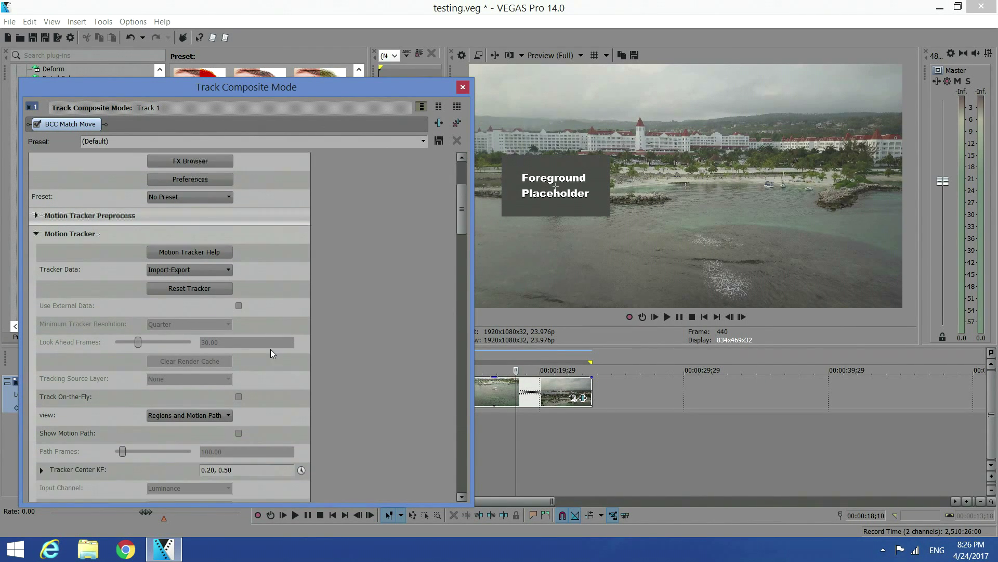
scroll(272, 357, "down", 1)
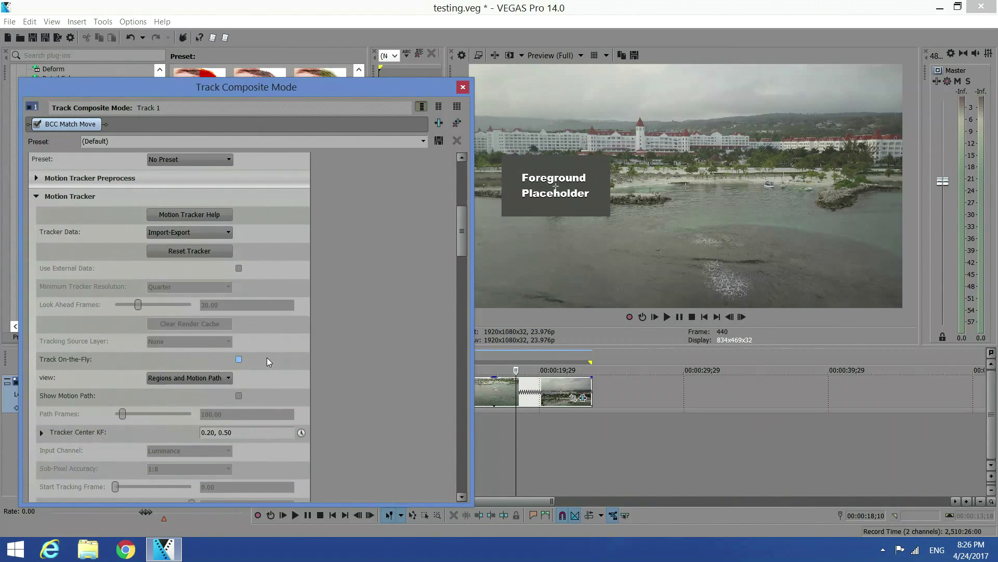
left_click(240, 360)
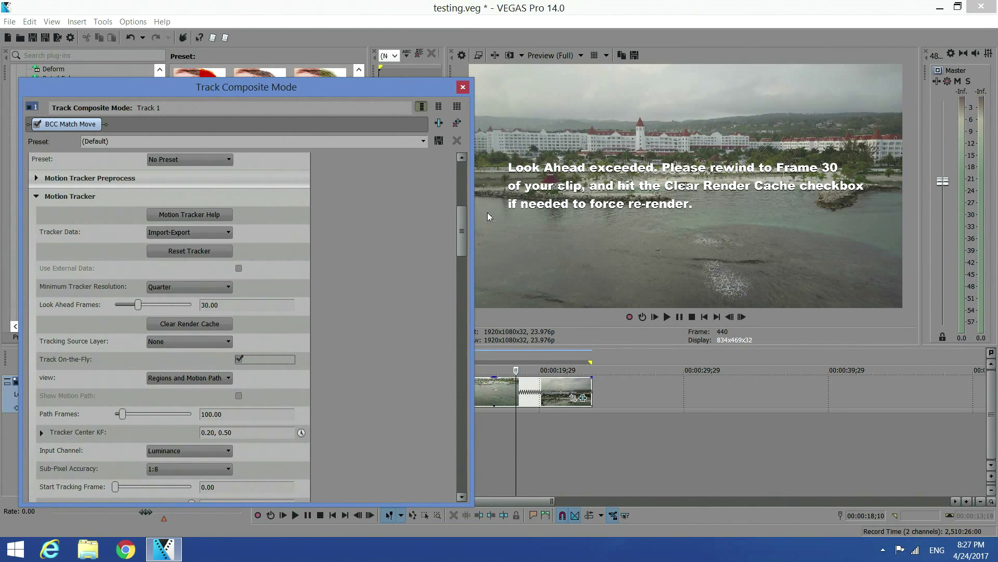
Narrow the Track Composite Mode window to uncover the timeline and position the playhead at frame 408.
left_click_drag(473, 224, 386, 224)
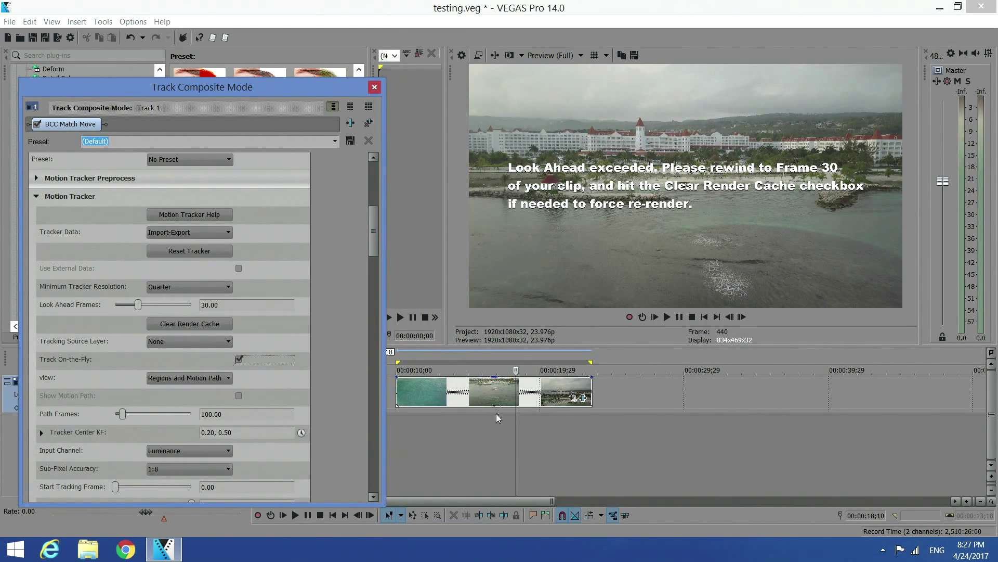
left_click(494, 427)
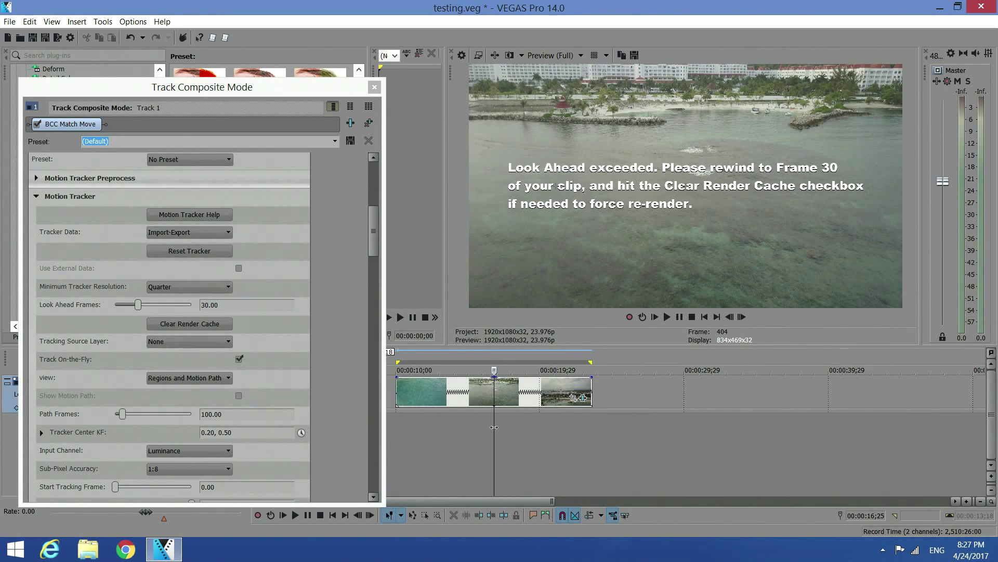
key("Left")
key("Left")
key("Left")
key("Left")
key("Left")
key("Left")
key("Left")
key("Left")
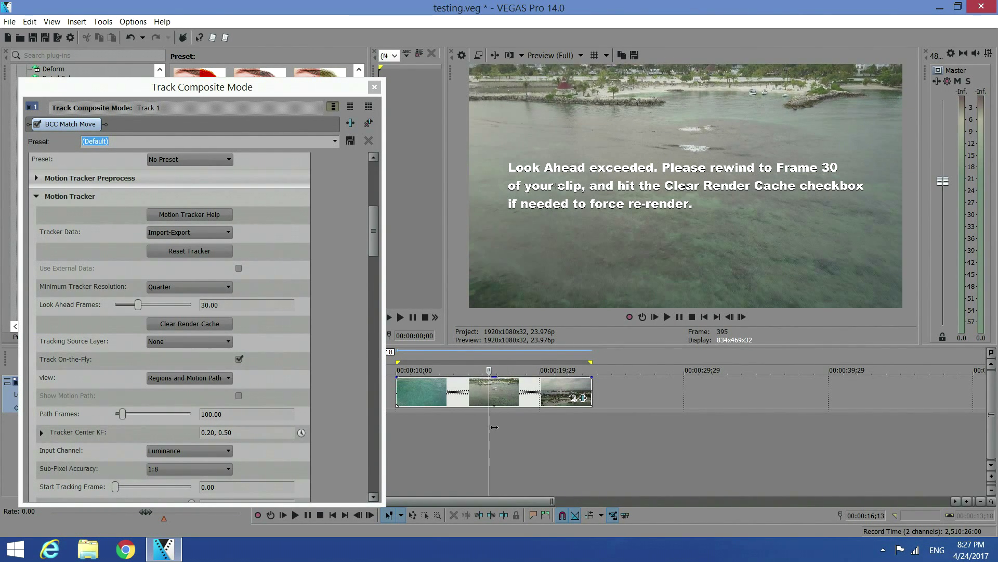
key("Right")
key("Right")
key("Right")
key("Right")
key("Right")
key("Right")
key("Right")
key("Right")
key("Right")
key("Right")
key("Right")
key("Right")
key("Right")
key("Right")
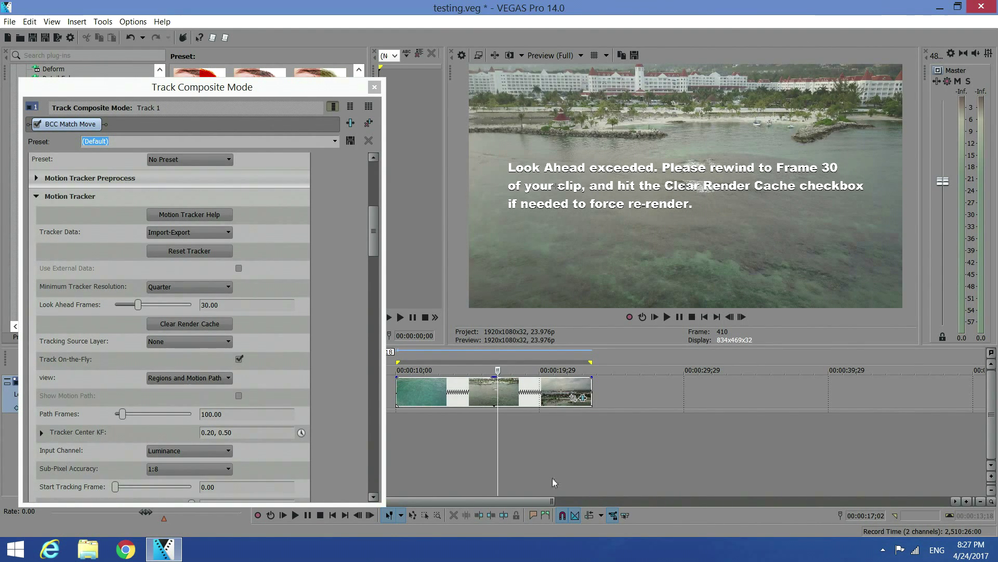
key("Left")
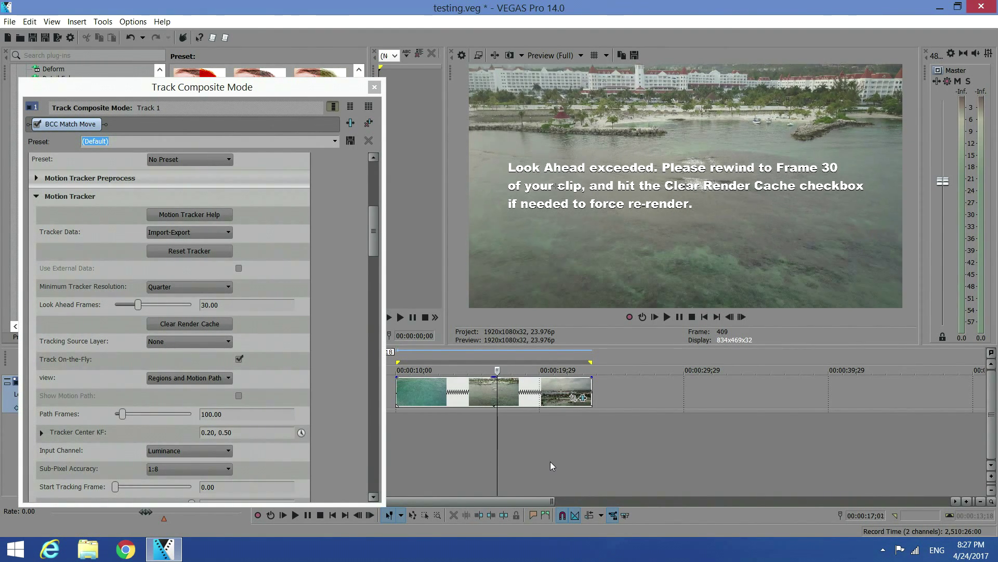
key("Left")
key("Left")
key("Left")
key("Left")
key("Left")
key("Right")
key("Right")
key("Right")
key("Right")
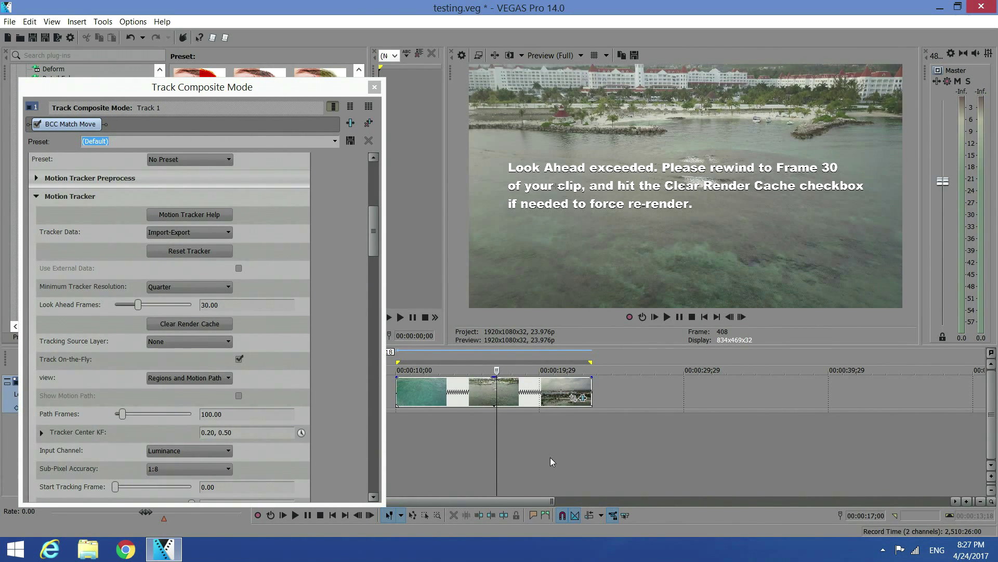
Set the motion tracker's Start Tracking Frame to 408.
left_click_drag(373, 231, 400, 329)
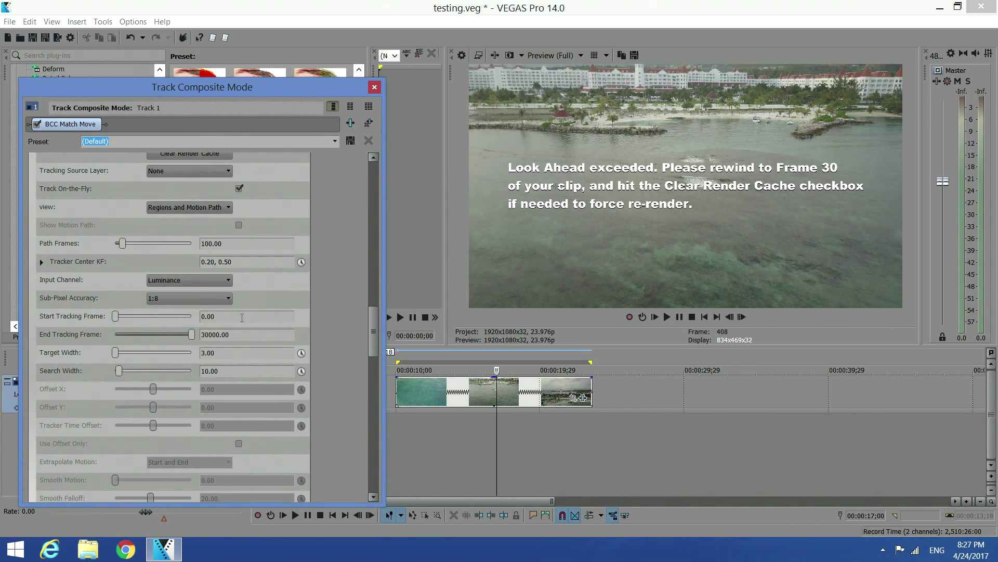
type("408")
key("Return")
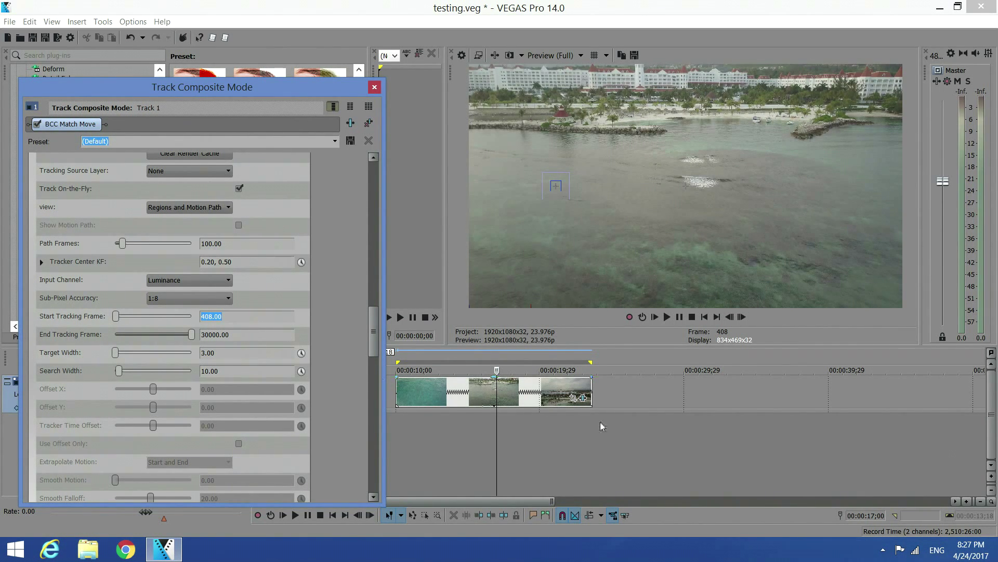
Check the frame number at the end of the footage and set the End Tracking Frame to 566.
left_click_drag(535, 424, 589, 422)
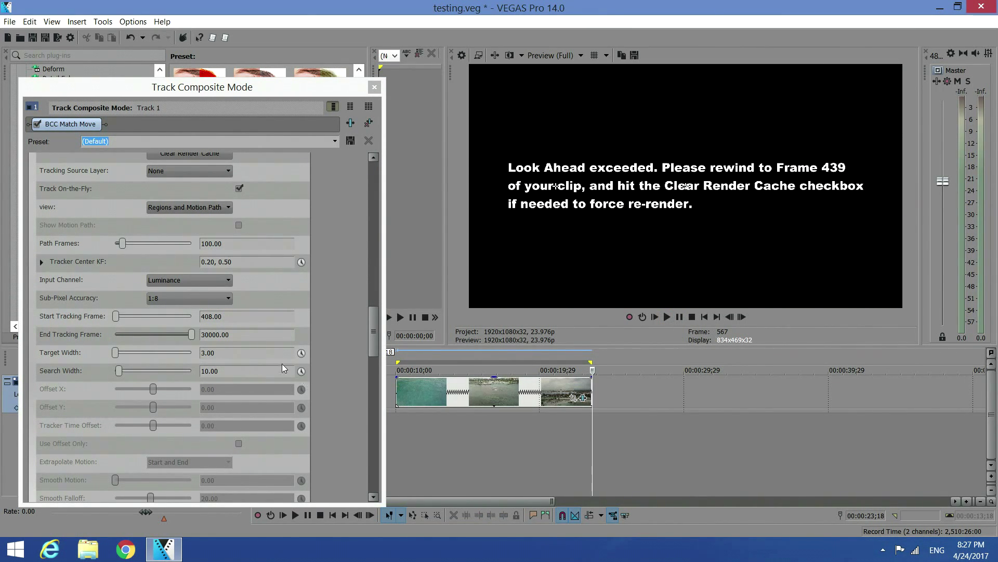
left_click(169, 337)
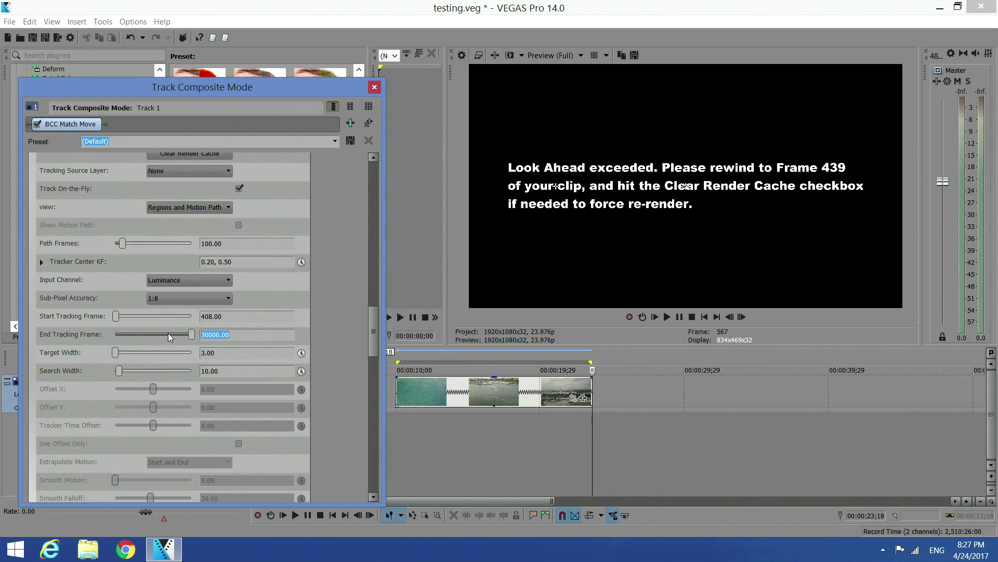
type("566")
key("Return")
Return the playhead from the last clip to the tracking start at frame 408.
left_click(574, 400)
key("j")
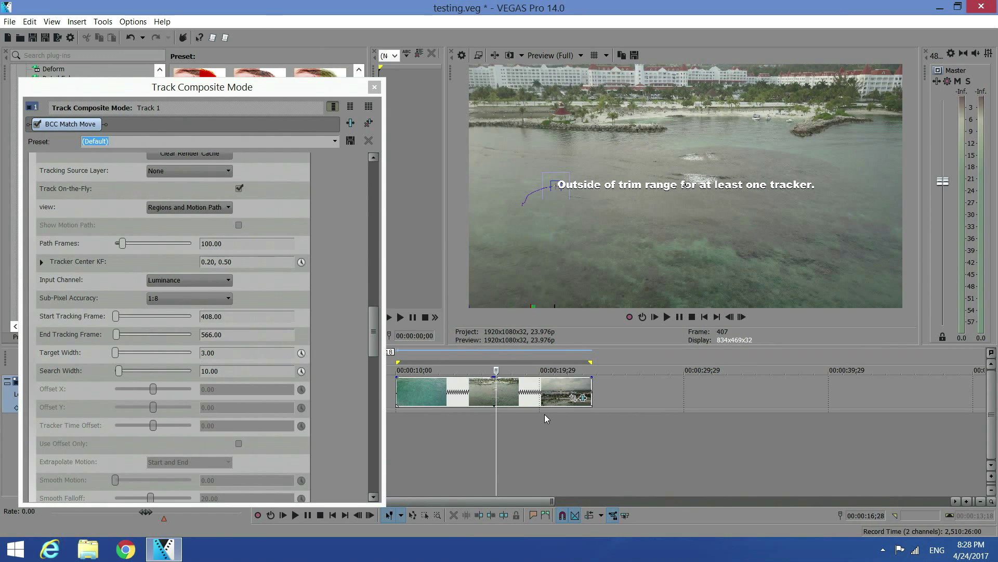
key("Right")
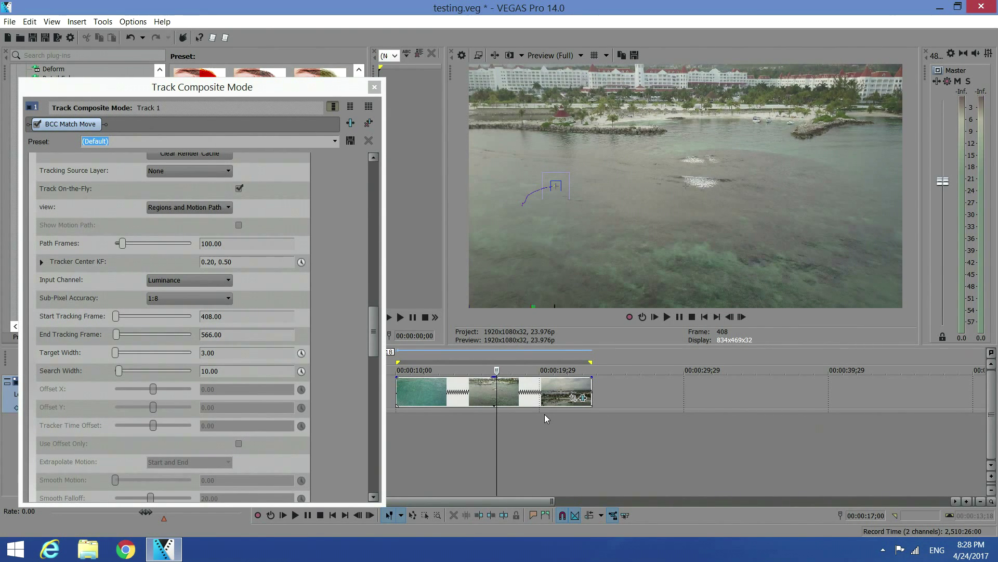
Clear the render cache, expand the Motion Tracker Preprocess settings and reset the tracker.
left_click_drag(373, 329, 375, 171)
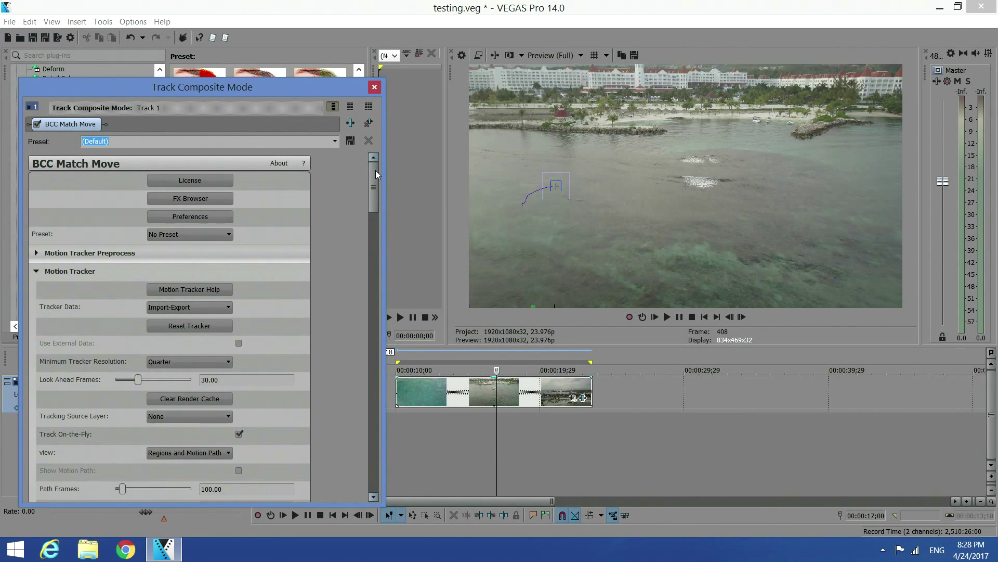
left_click(196, 401)
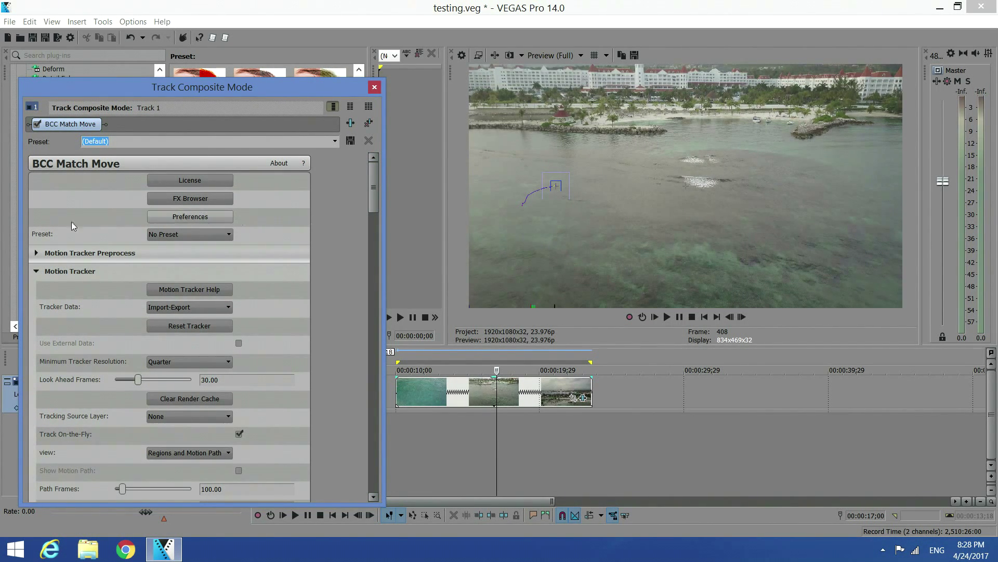
left_click(37, 253)
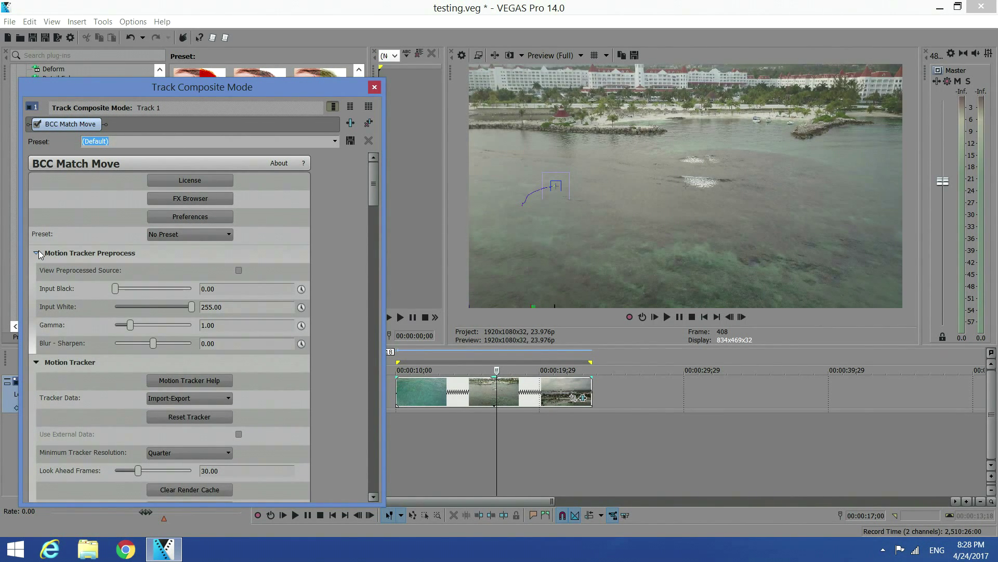
left_click(202, 420)
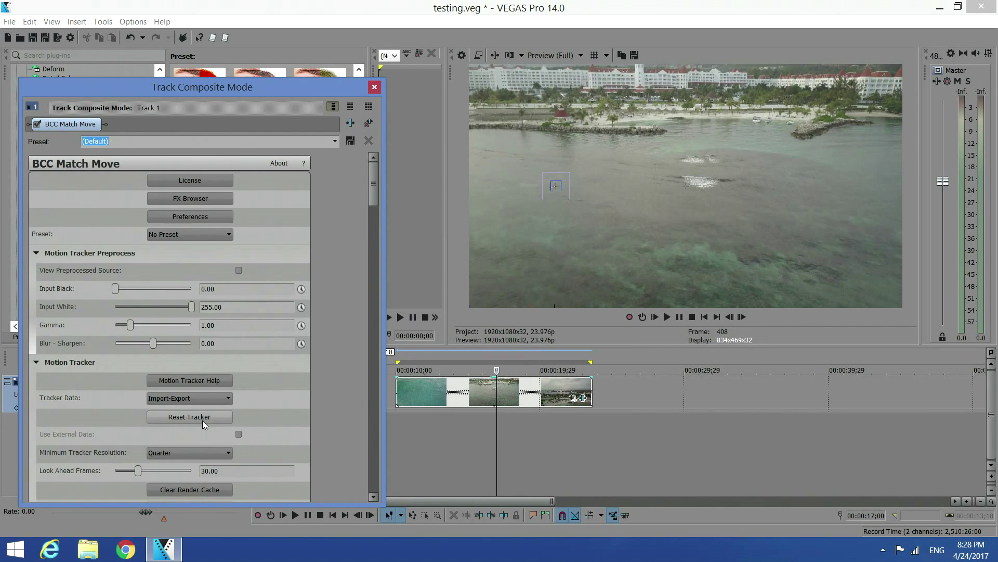
Centre the motion tracker on the hotel's central tower at about 0.40, 0.90, with Target Width about 6.52 and Search Width about 16.63.
left_click(38, 252)
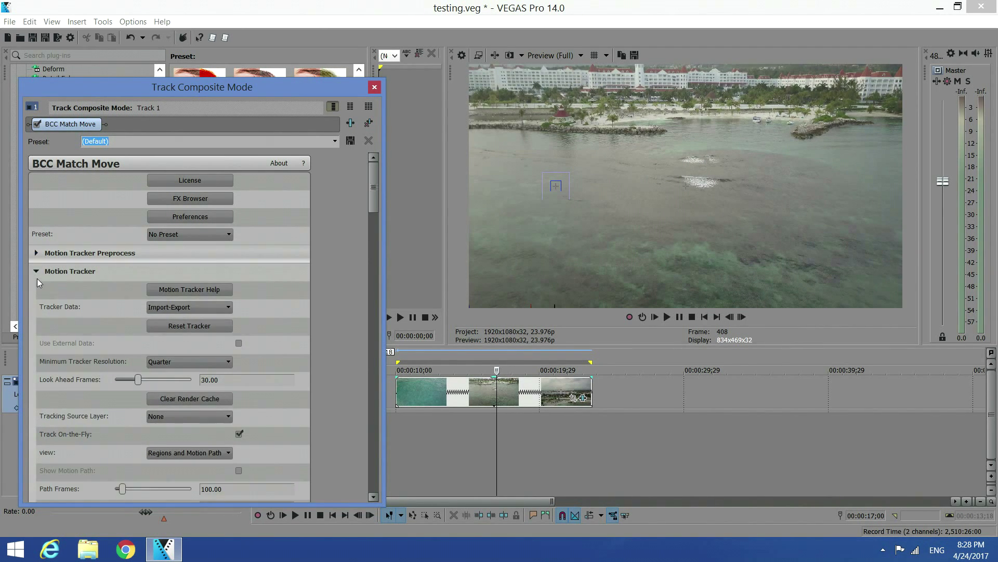
left_click(37, 273)
left_click(37, 272)
left_click_drag(374, 192, 380, 332)
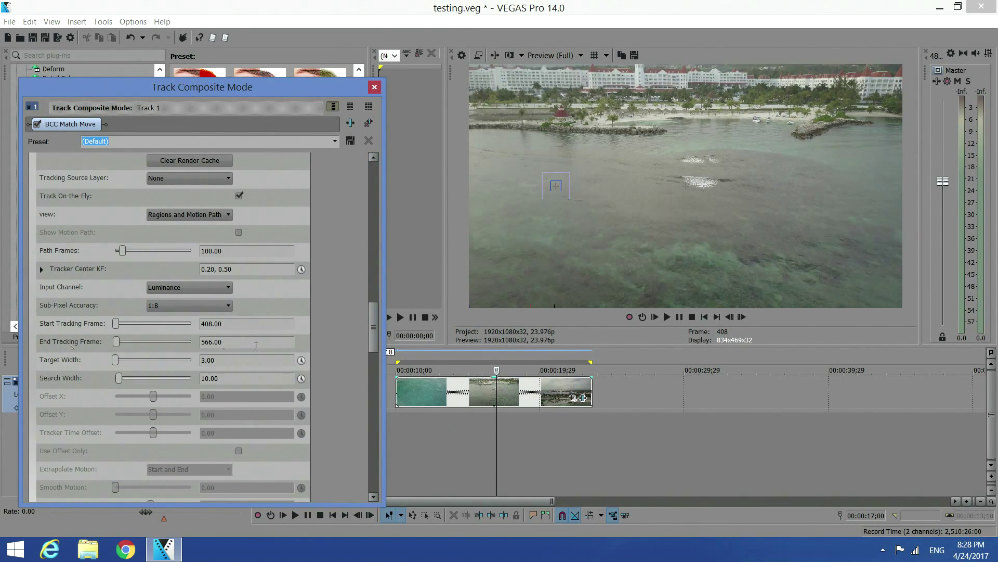
scroll(374, 333, "up", 1)
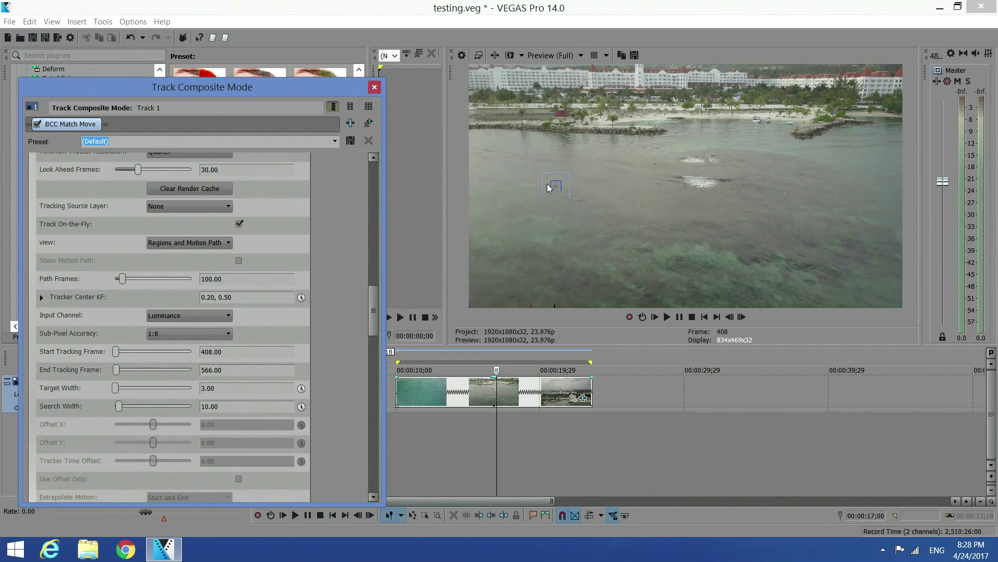
left_click_drag(557, 190, 642, 91)
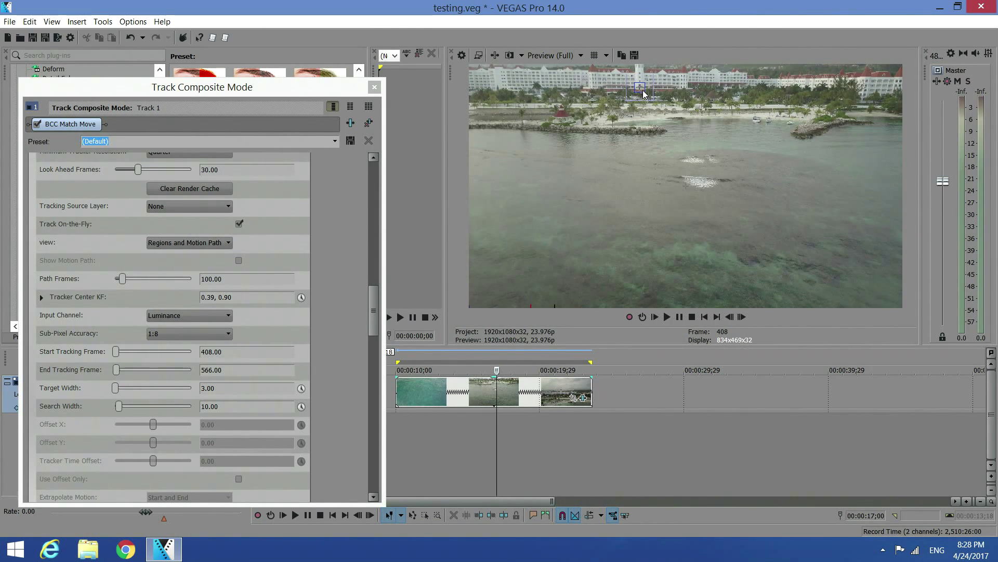
left_click_drag(641, 89, 643, 92)
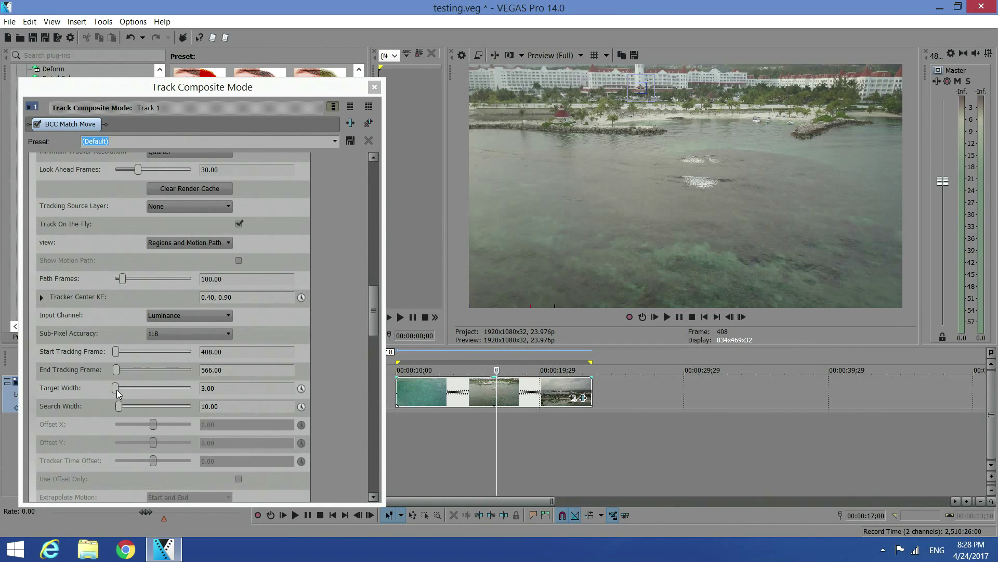
left_click_drag(116, 391, 120, 391)
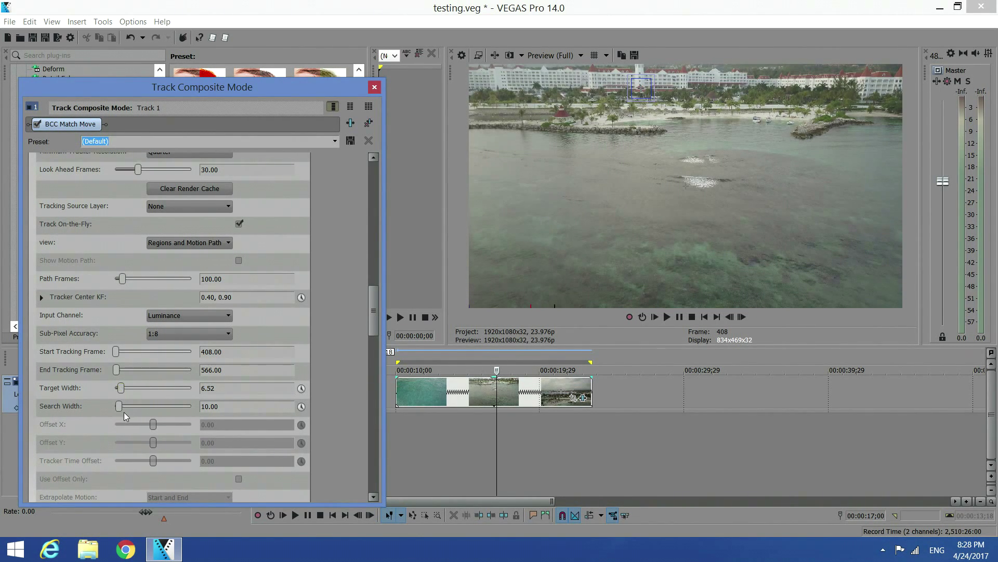
left_click_drag(119, 406, 125, 408)
Check the maximum Dynamic RAM Preview setting in the video preferences.
left_click(132, 21)
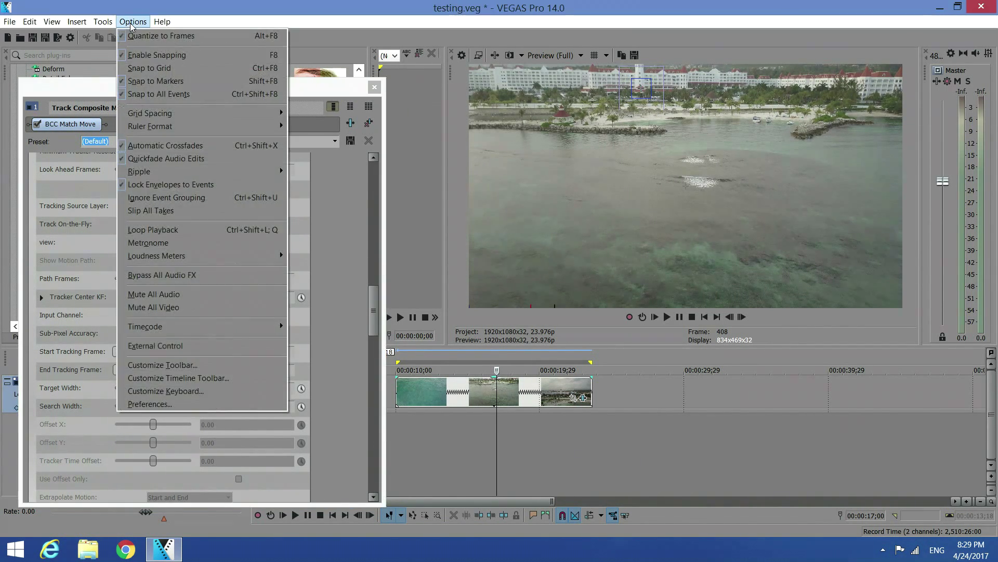
left_click(155, 405)
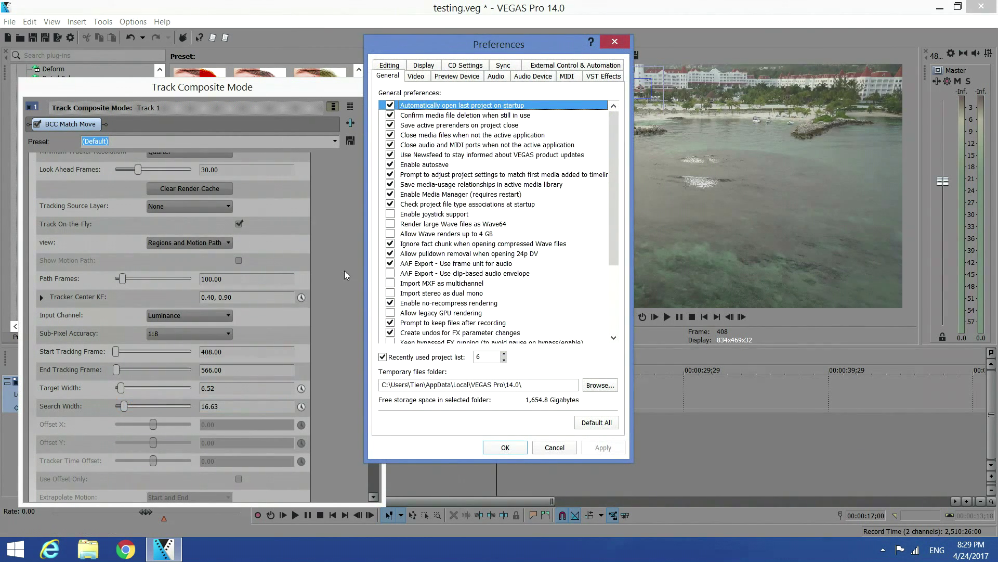
left_click(416, 76)
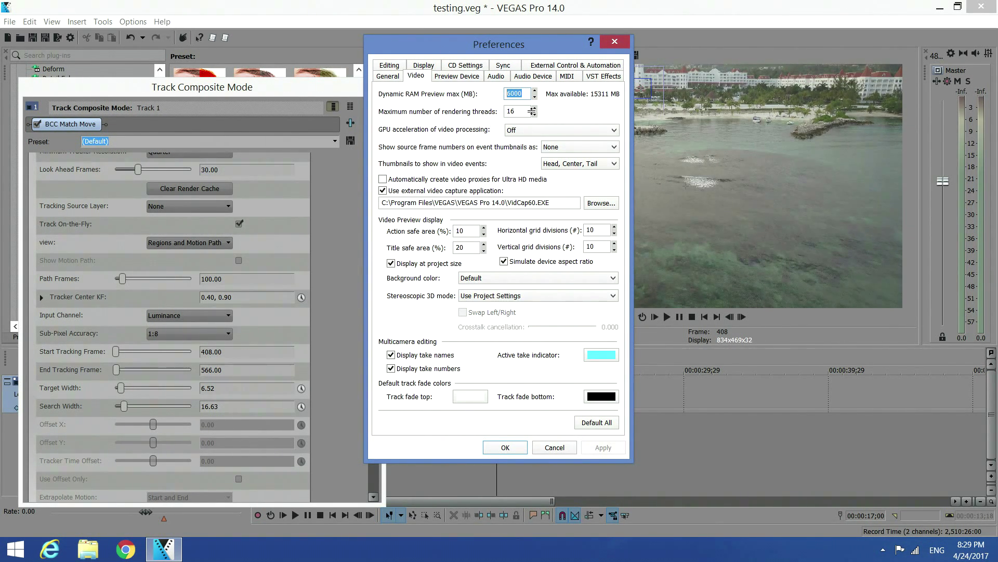
left_click(505, 448)
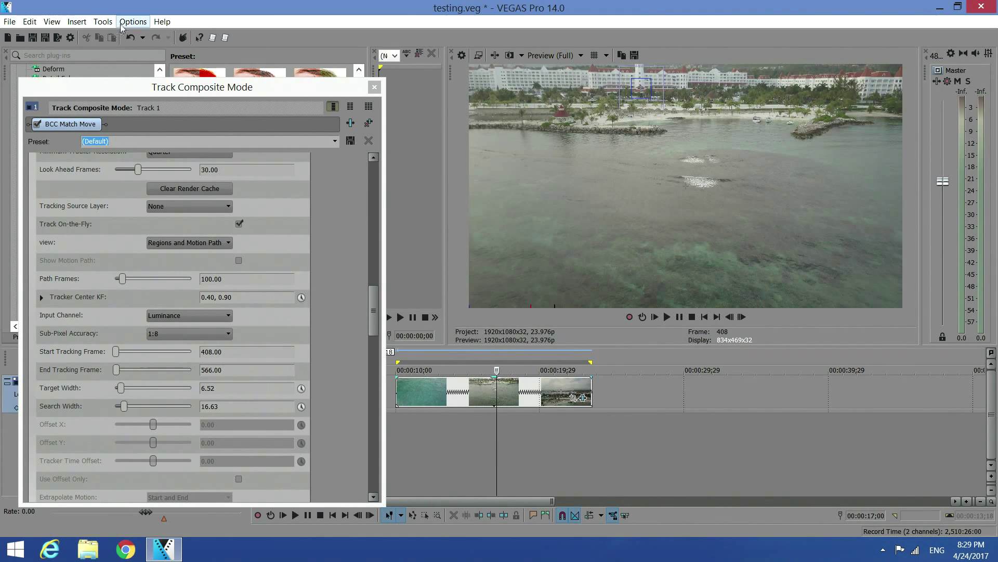
Build a dynamic RAM preview of the footage to run the motion tracking.
left_click(103, 22)
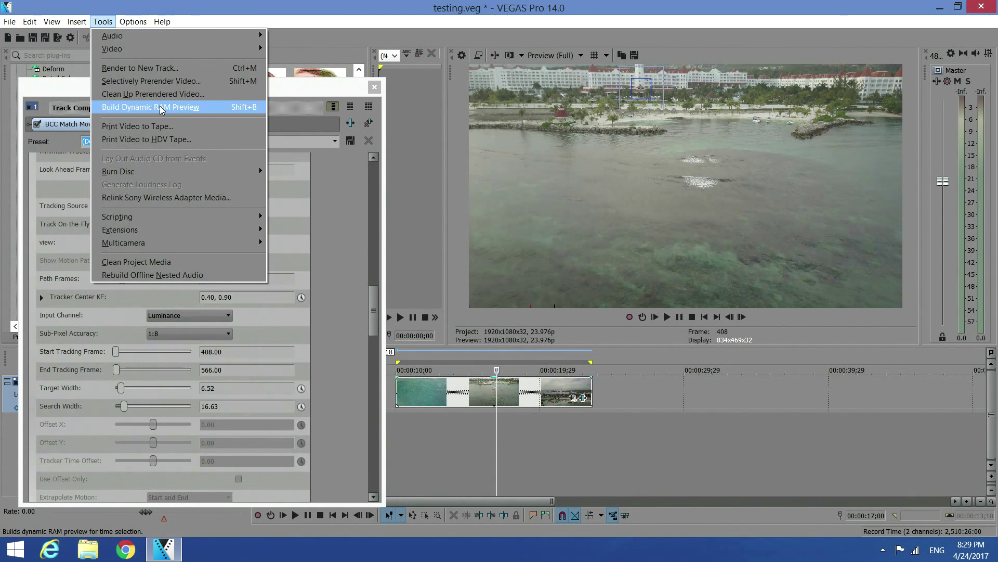
left_click(161, 107)
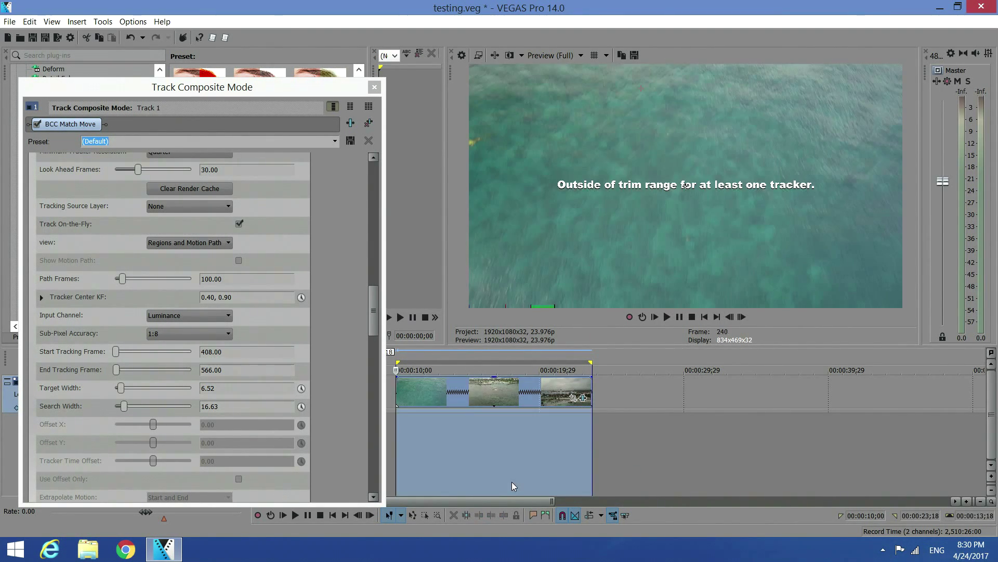
Check at several points between the tracking start and the end of the footage that the tracker follows the hotel tower.
left_click(514, 355)
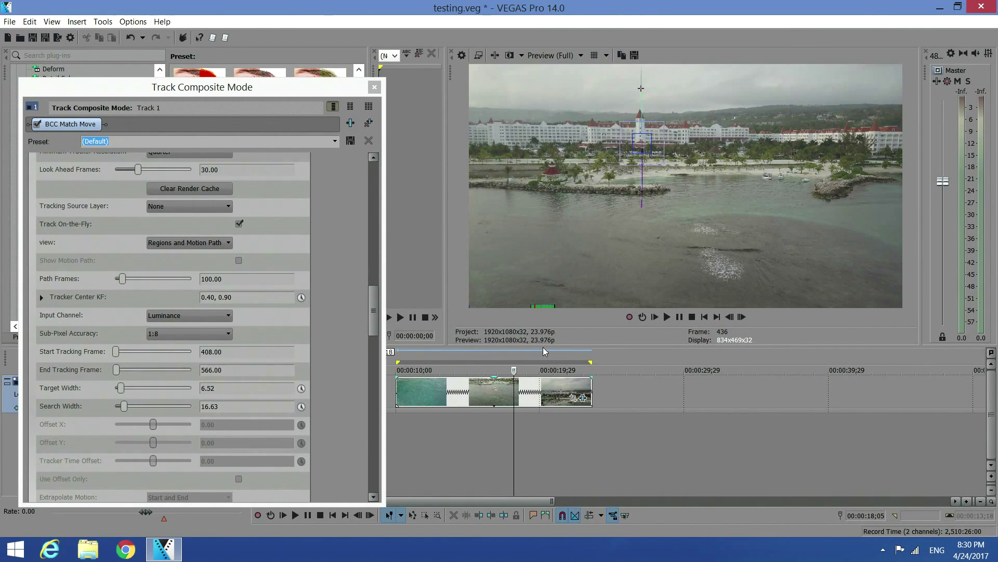
left_click(561, 357)
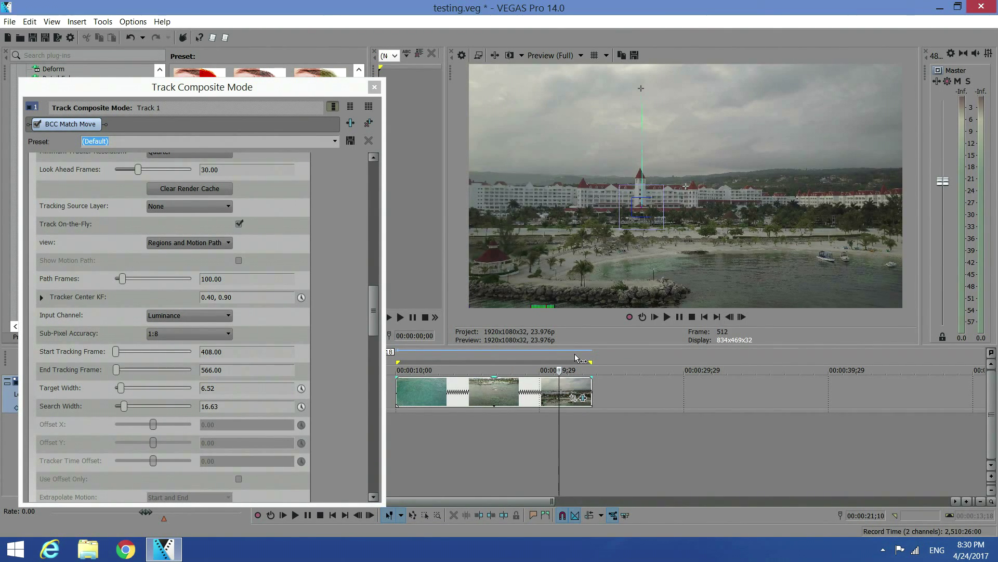
left_click(577, 357)
left_click(583, 357)
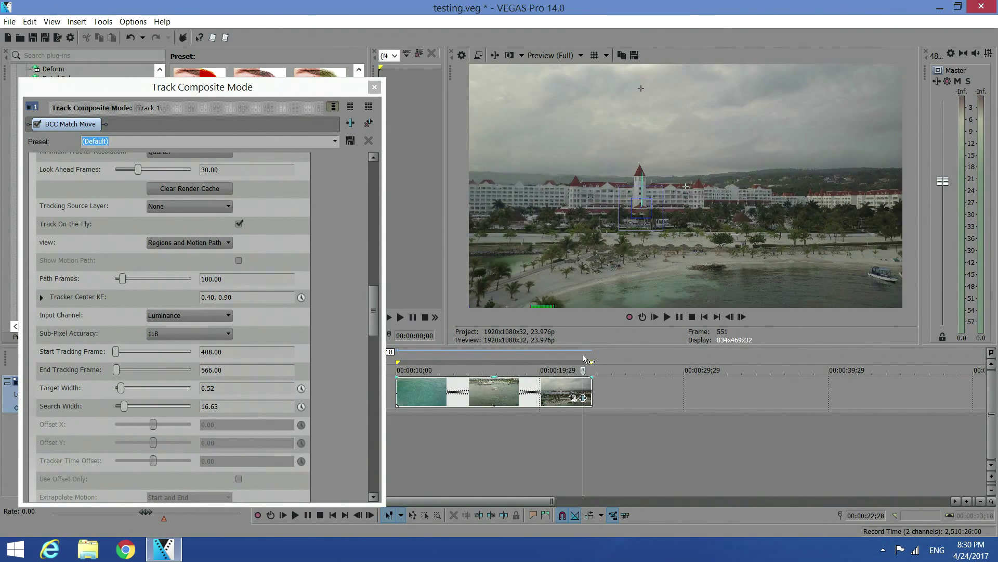
left_click(550, 357)
left_click(510, 356)
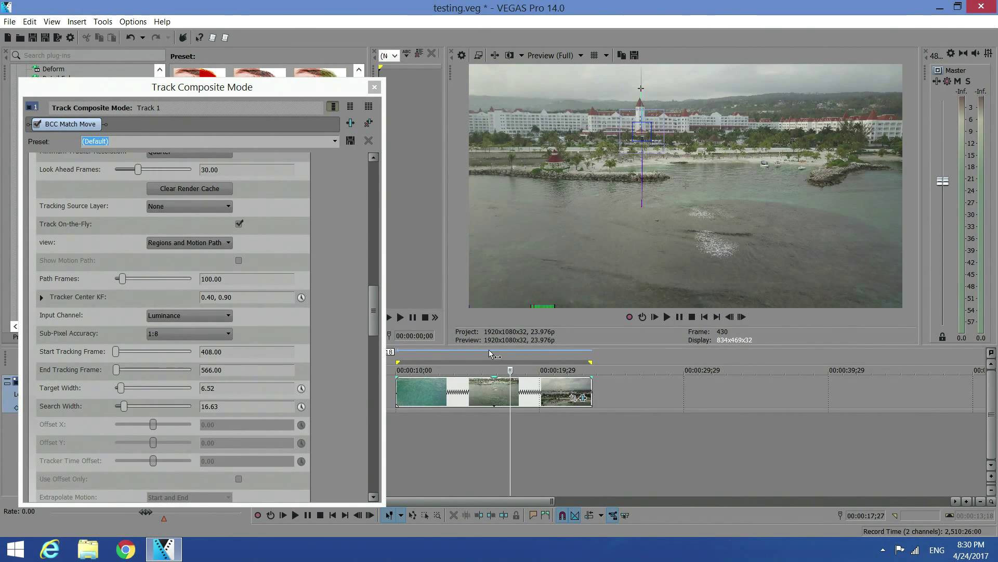
left_click(541, 356)
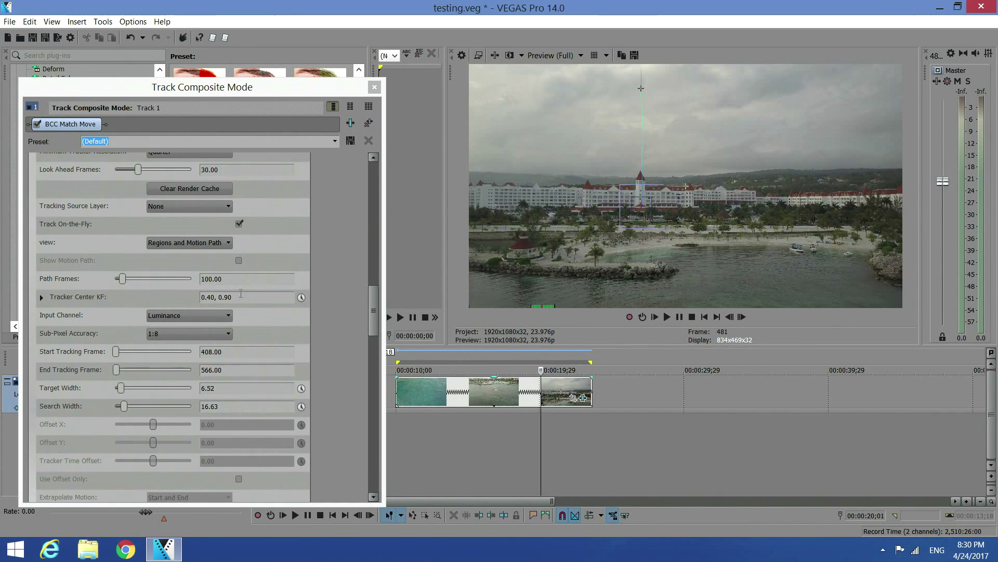
Turn off Track On-the-Fly for the motion tracker and close the Track Composite Mode settings.
left_click(241, 225)
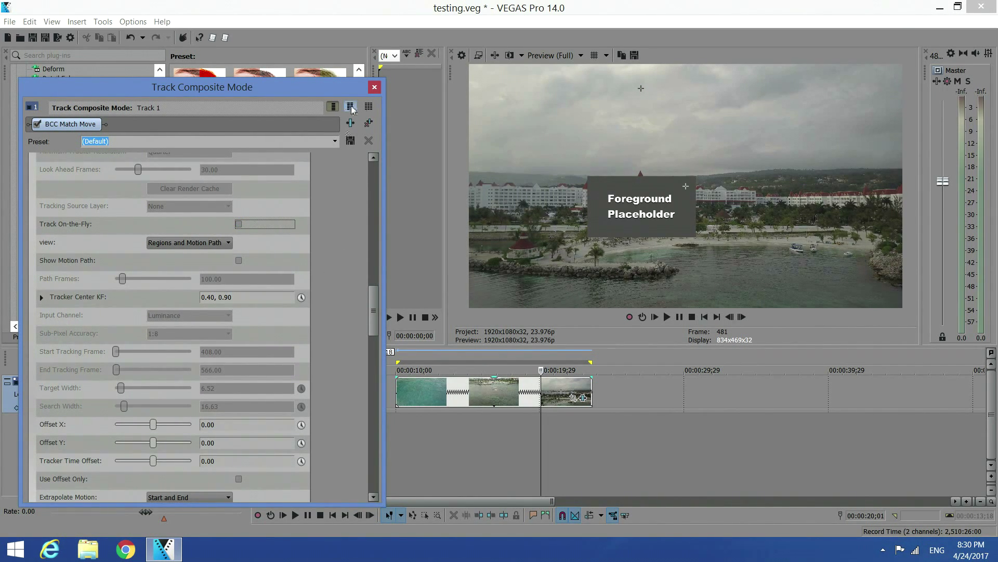
left_click(374, 88)
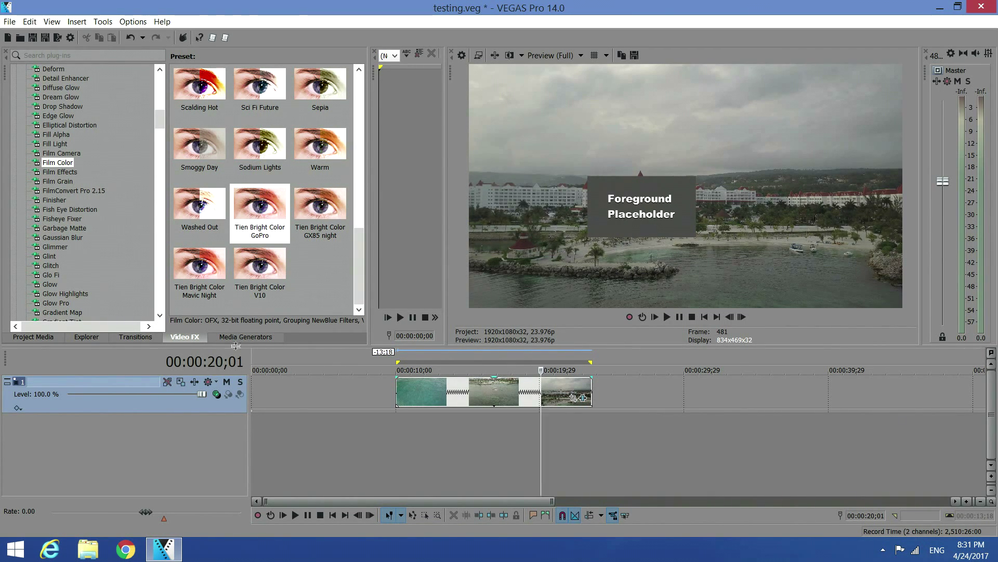
Insert a new video track, move it below the footage track and make it a compositing child of that track.
right_click(123, 383)
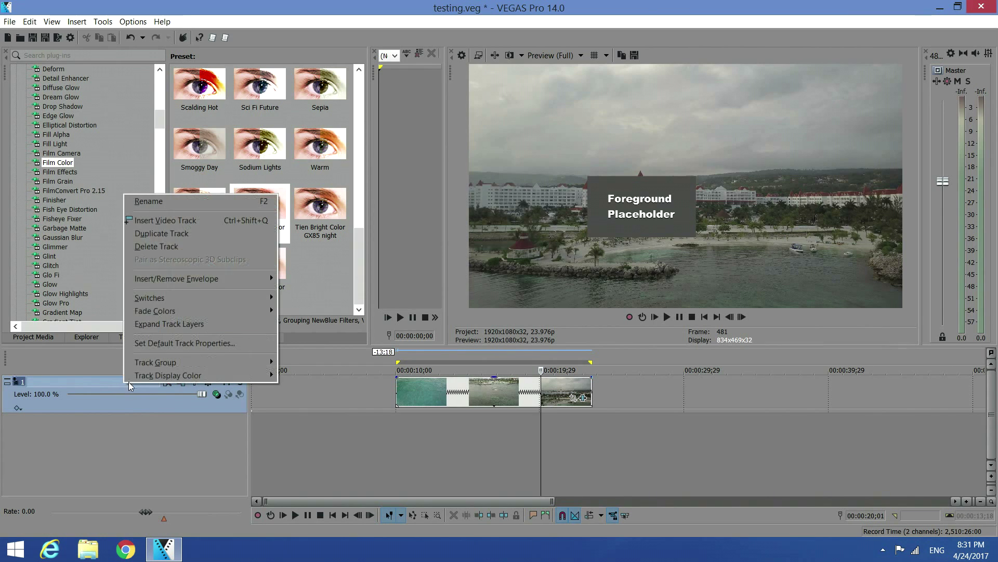
left_click(164, 224)
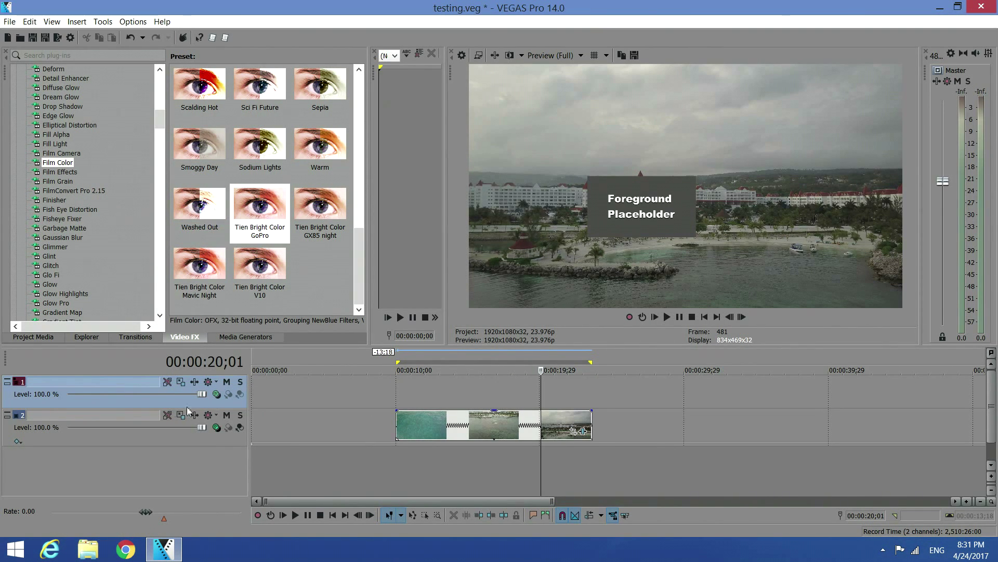
left_click_drag(134, 385, 136, 448)
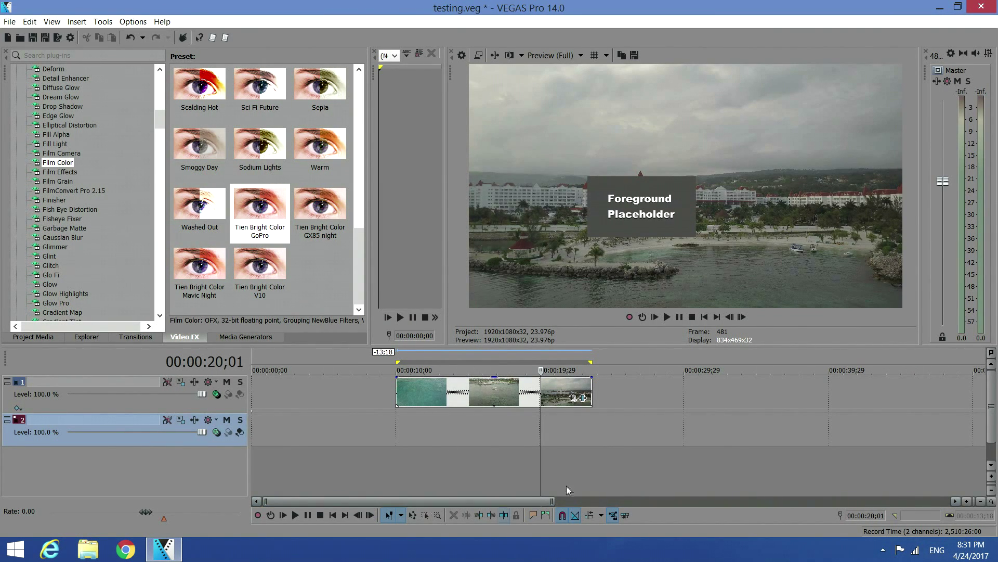
left_click(240, 432)
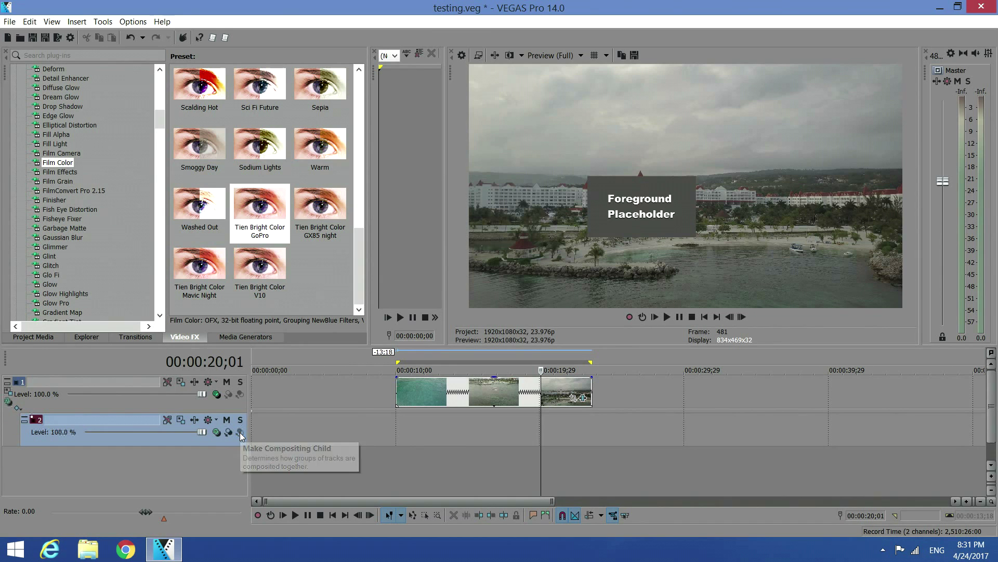
left_click(130, 379)
left_click(141, 423)
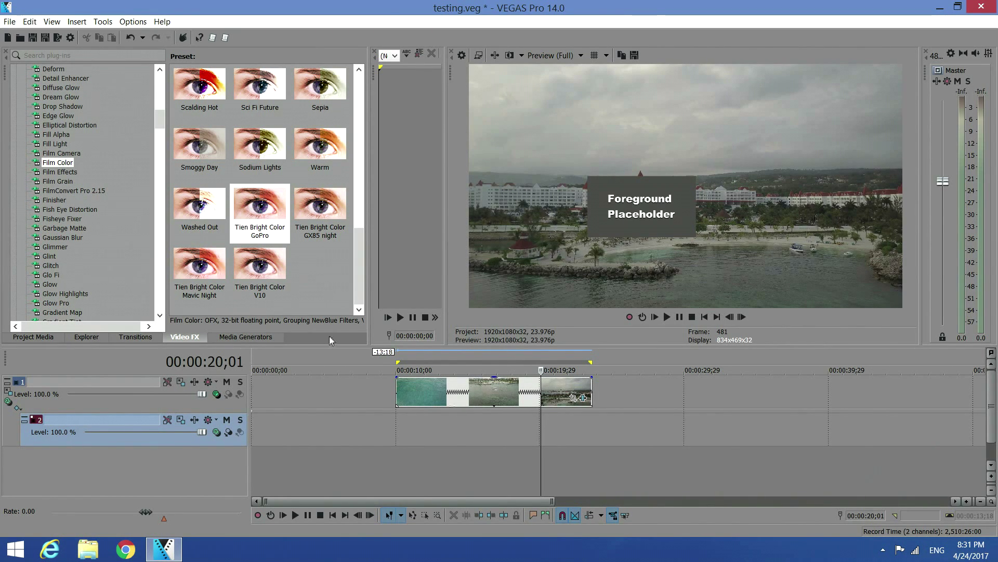
Add a Soft Shadow (Legacy) Text clip reading "Jamaica" to the child track and extend its start to the beginning of the footage.
left_click(241, 340)
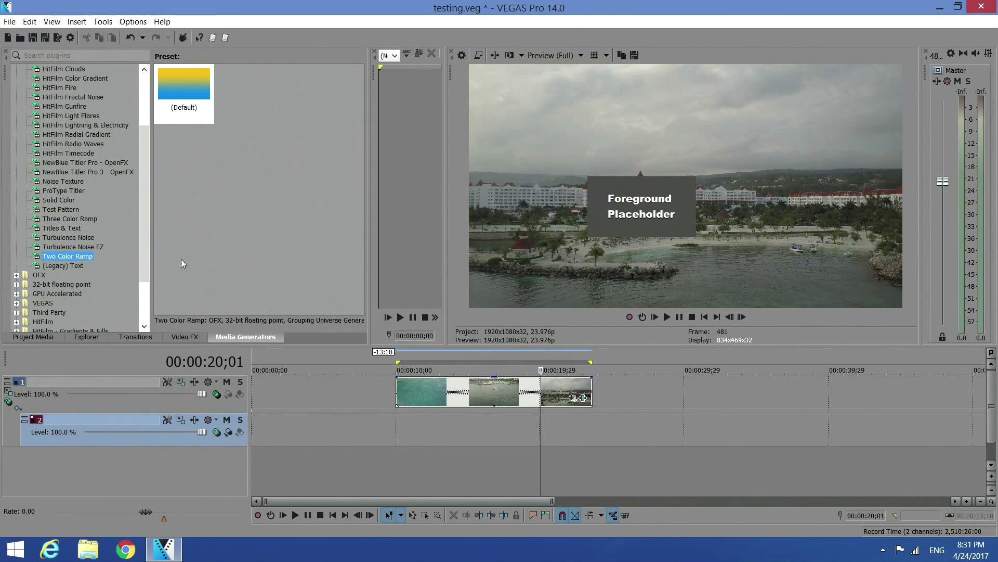
left_click(67, 264)
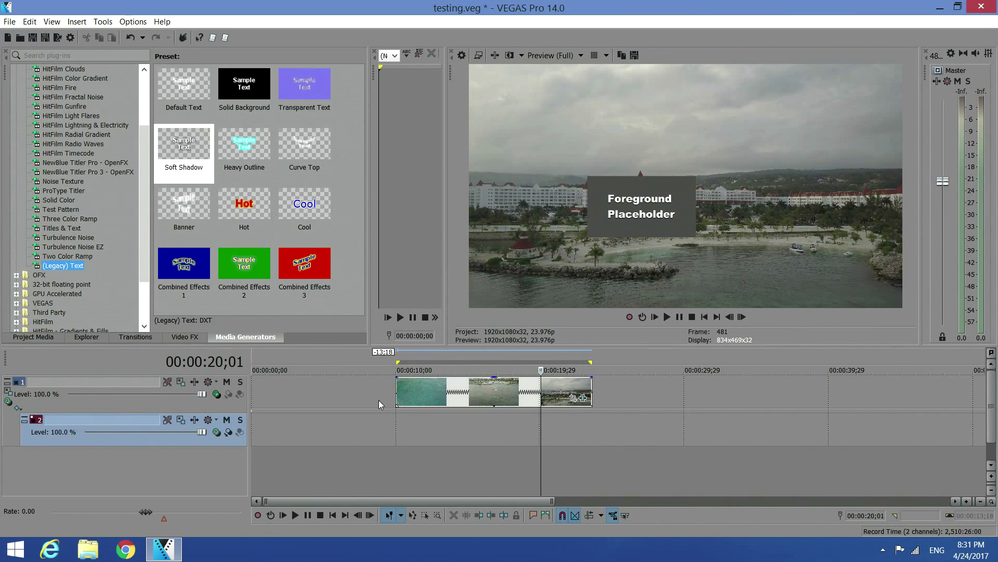
left_click_drag(183, 150, 450, 432)
left_click(246, 185)
key("ctrl+a")
key("Delete")
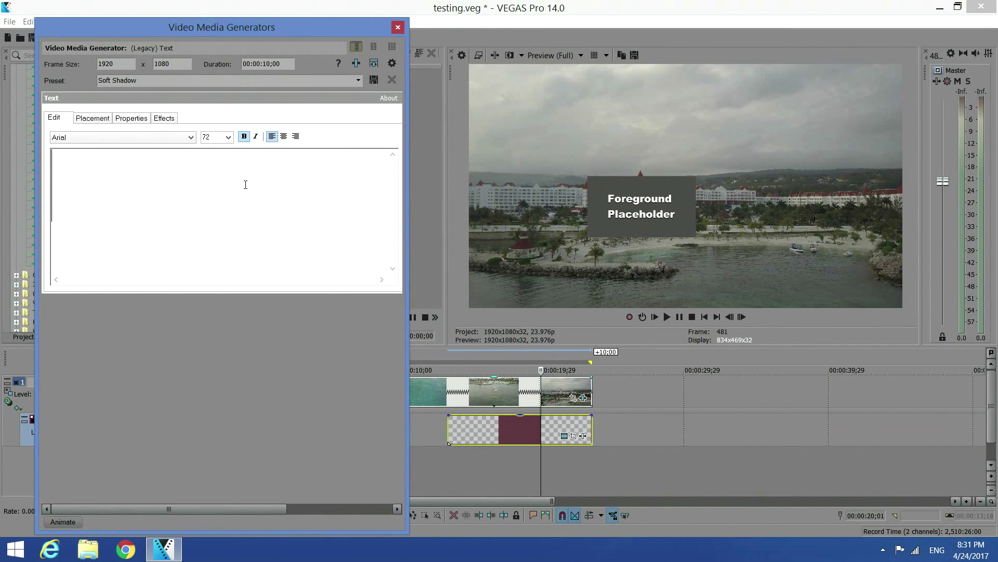
type("Jam")
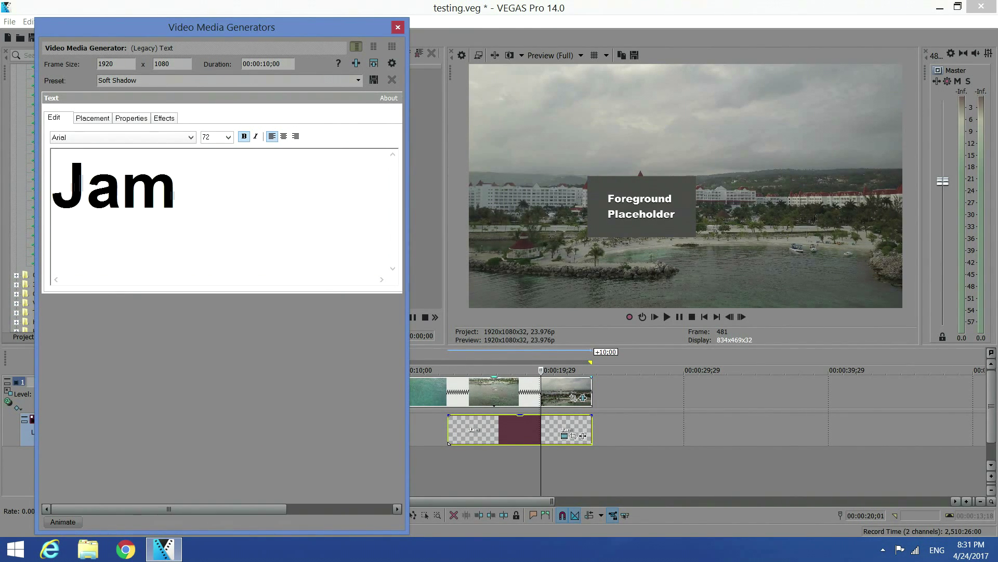
type("aica")
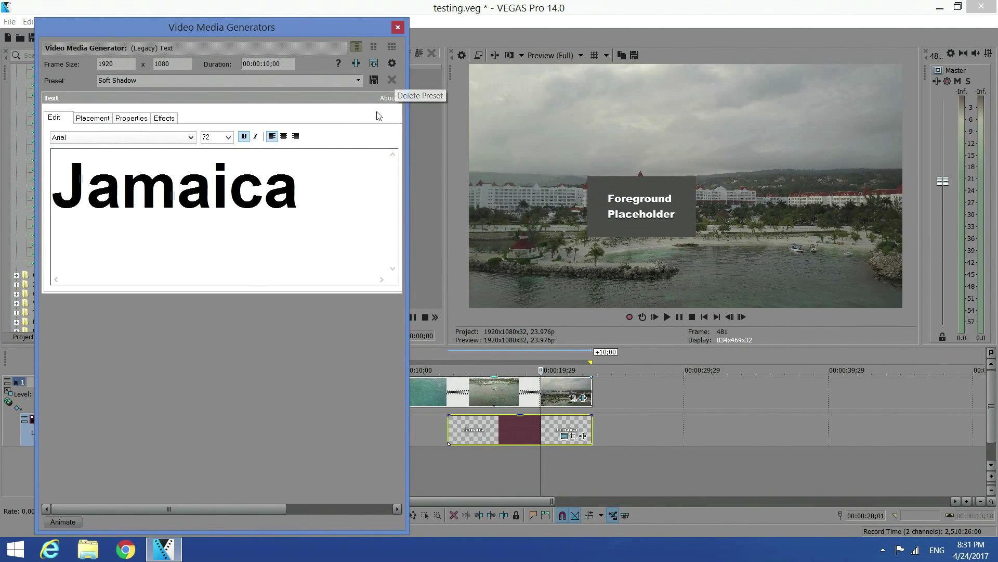
left_click(398, 27)
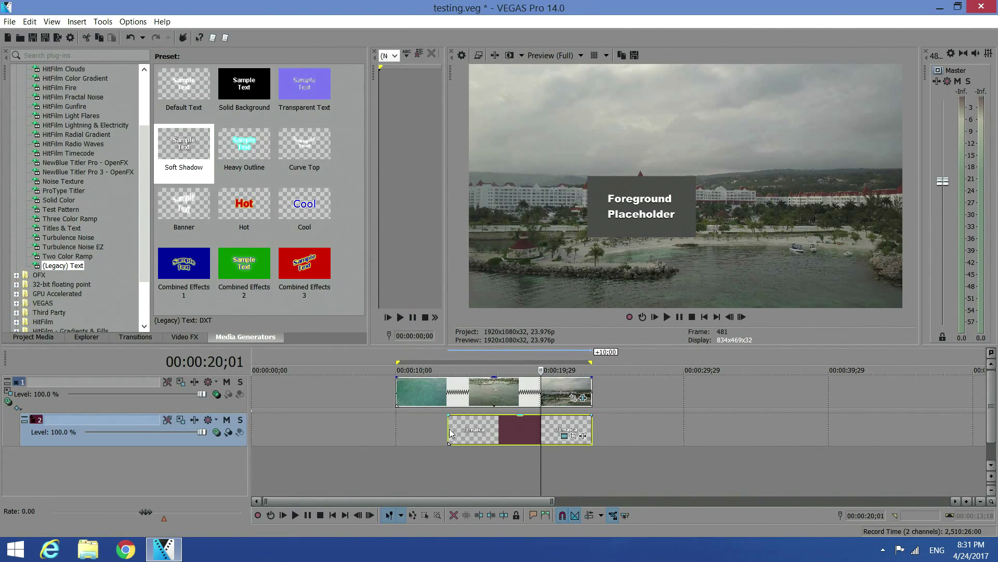
left_click_drag(449, 429, 396, 429)
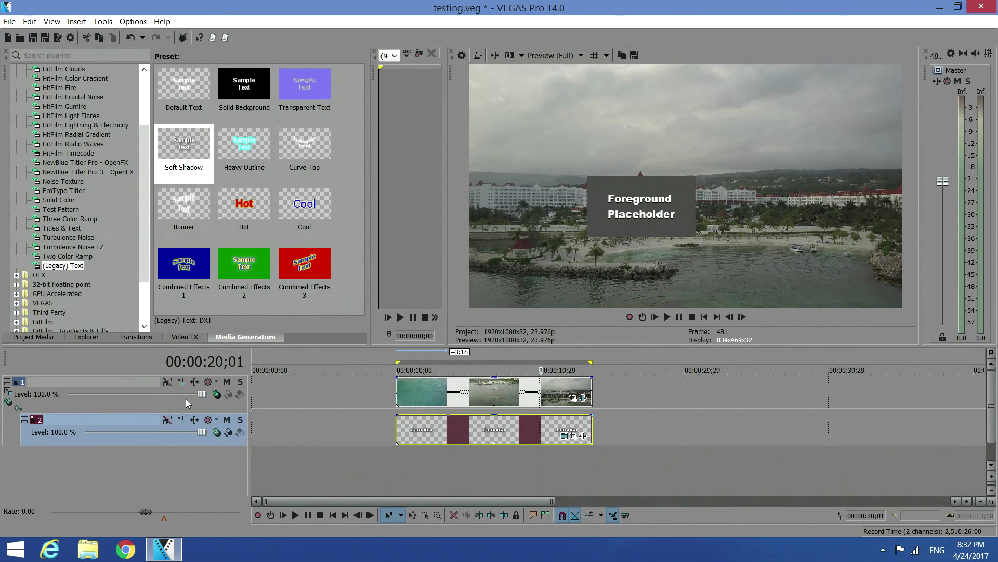
Reopen the footage track's custom composite settings and set the Match Move foreground (MM Foreground) to Source B.
left_click(217, 394)
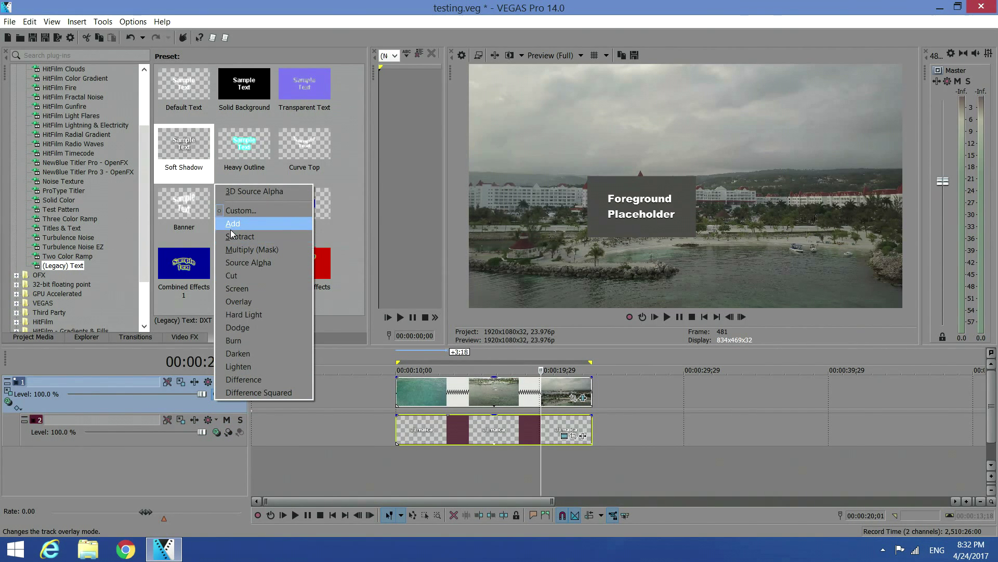
left_click(233, 212)
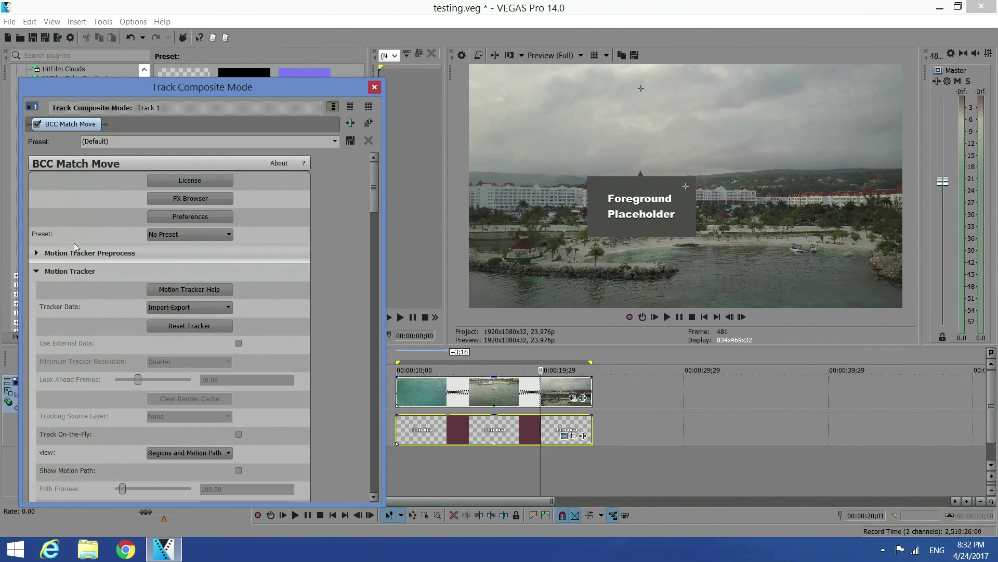
left_click(36, 271)
left_click(40, 289)
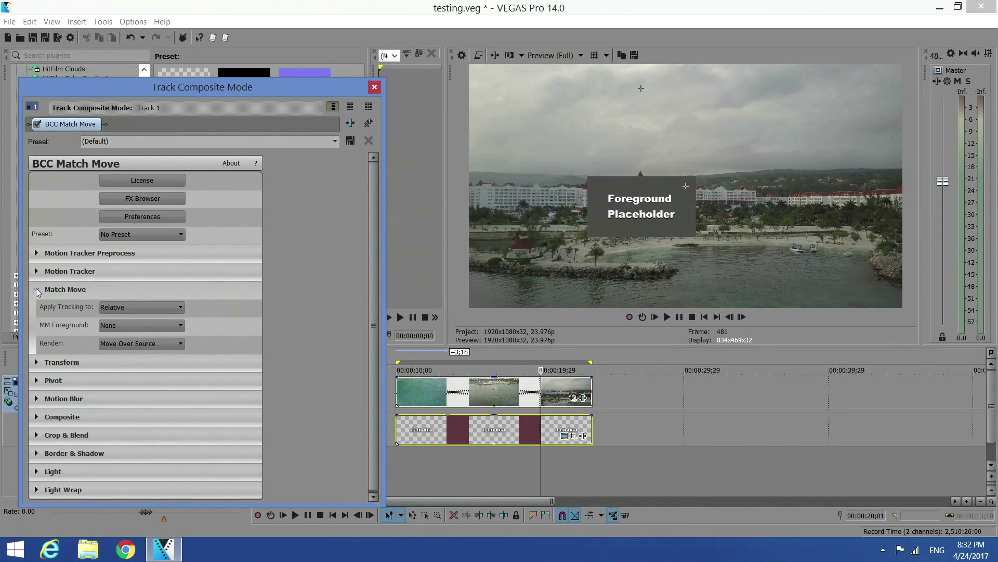
left_click(140, 326)
left_click(123, 355)
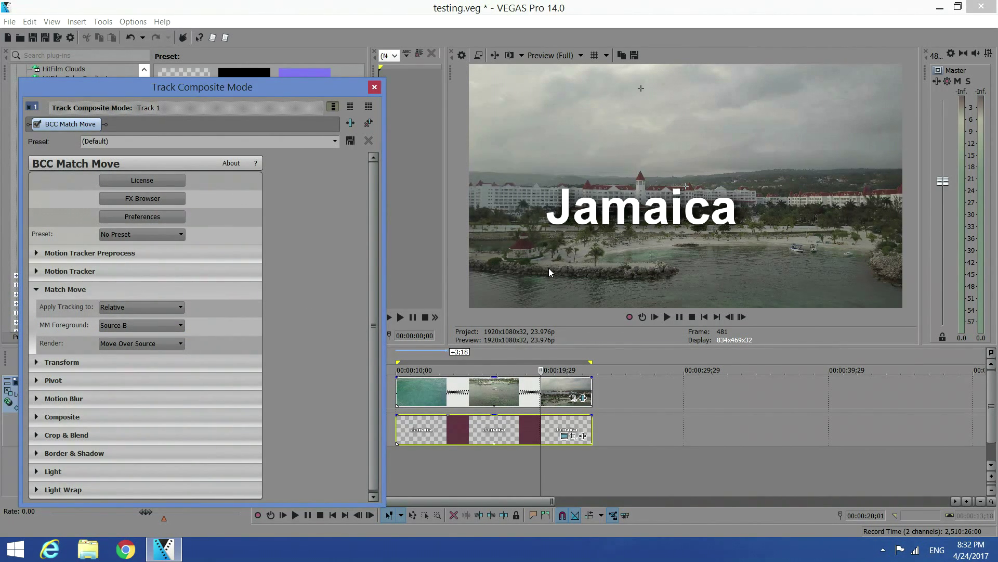
Close the Track Composite Mode settings and play back the shot to check how the title follows the tower.
left_click(375, 87)
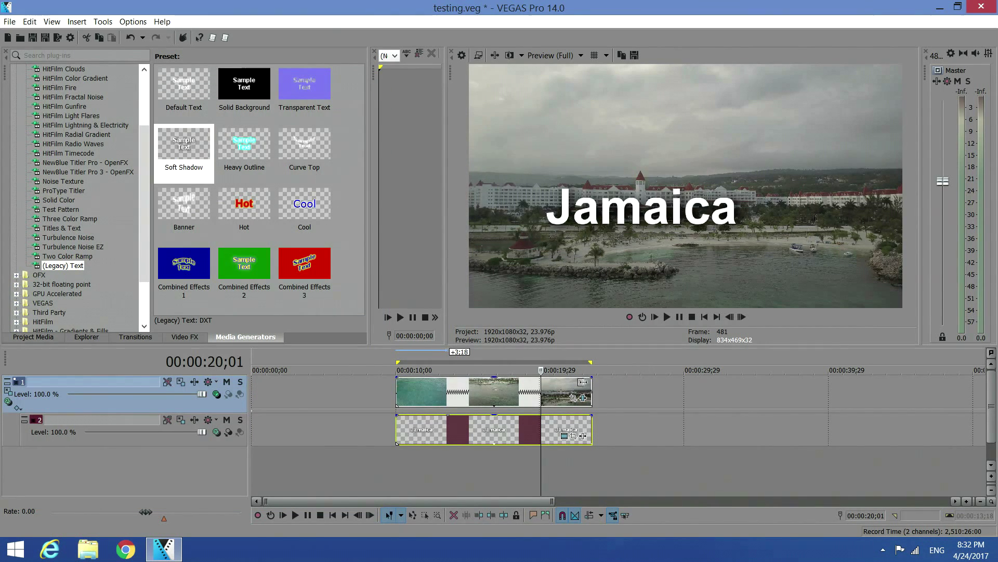
left_click(404, 364)
key("space")
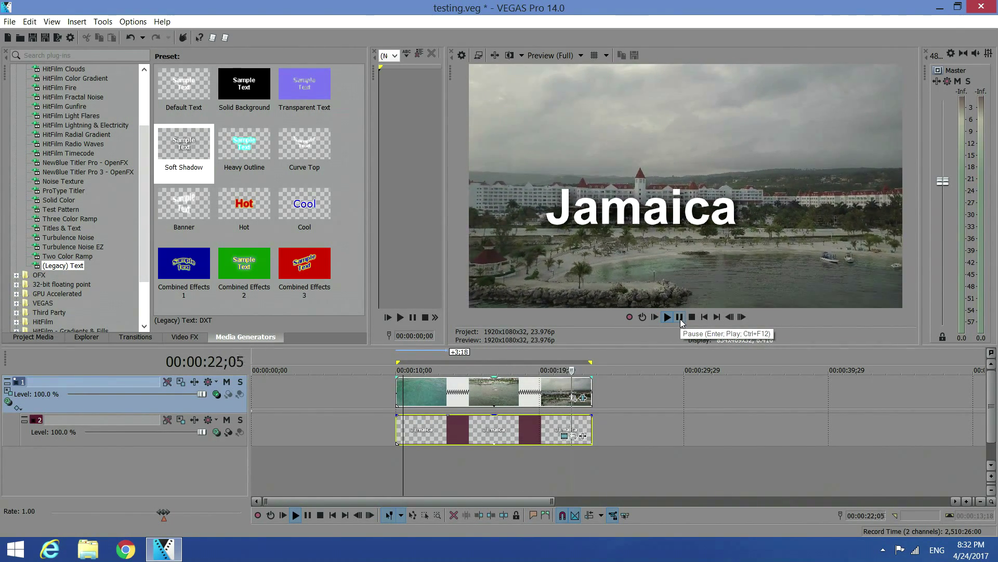
left_click(680, 317)
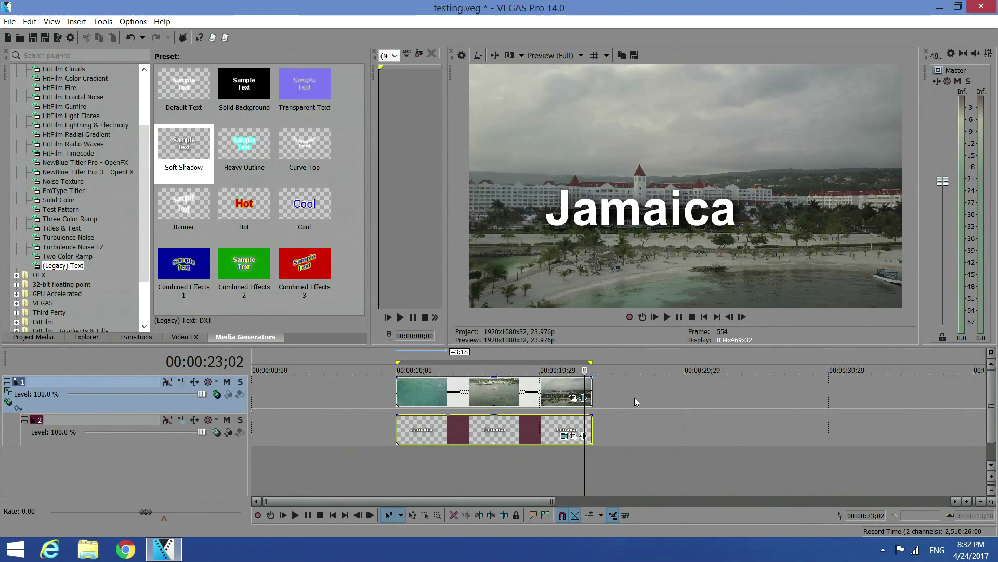
Set the "Jamaica" title's font size to 30 and close its media generator.
left_click(564, 436)
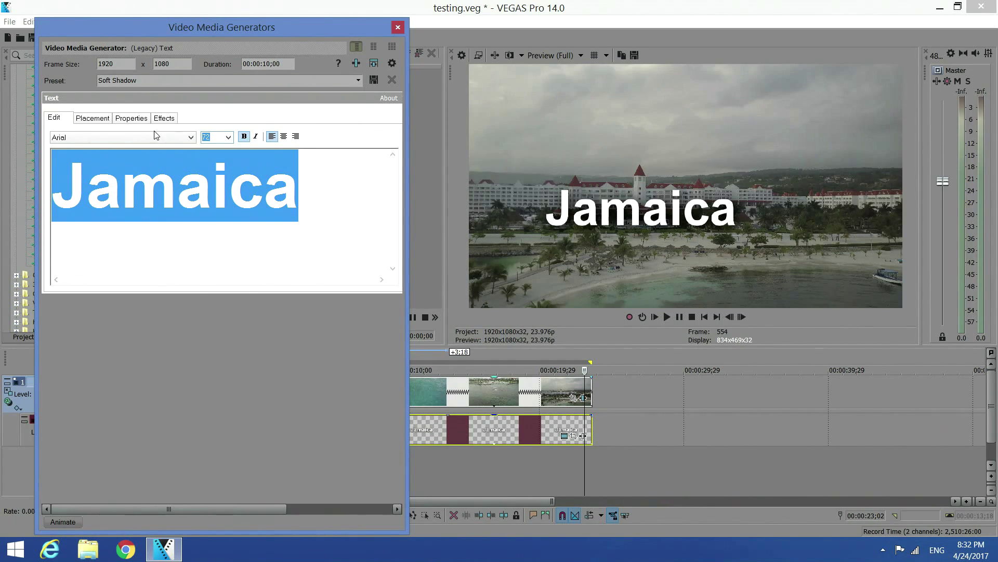
type("30")
key("Return")
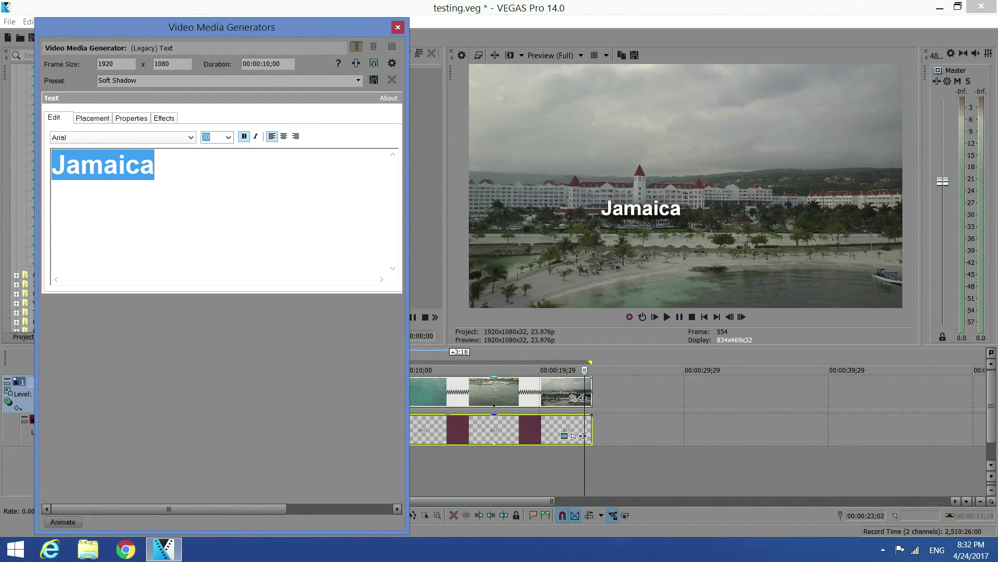
left_click(398, 28)
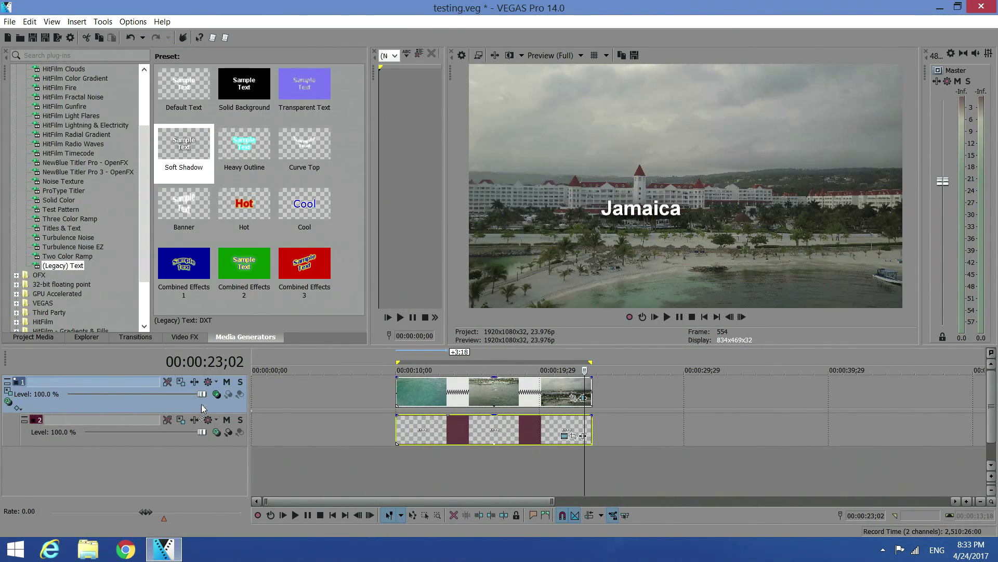
Reposition the Match Move title above the hotel roof just right of the tower, and lower the title clip's opacity to make it semi-transparent.
left_click(211, 382)
left_click(249, 210)
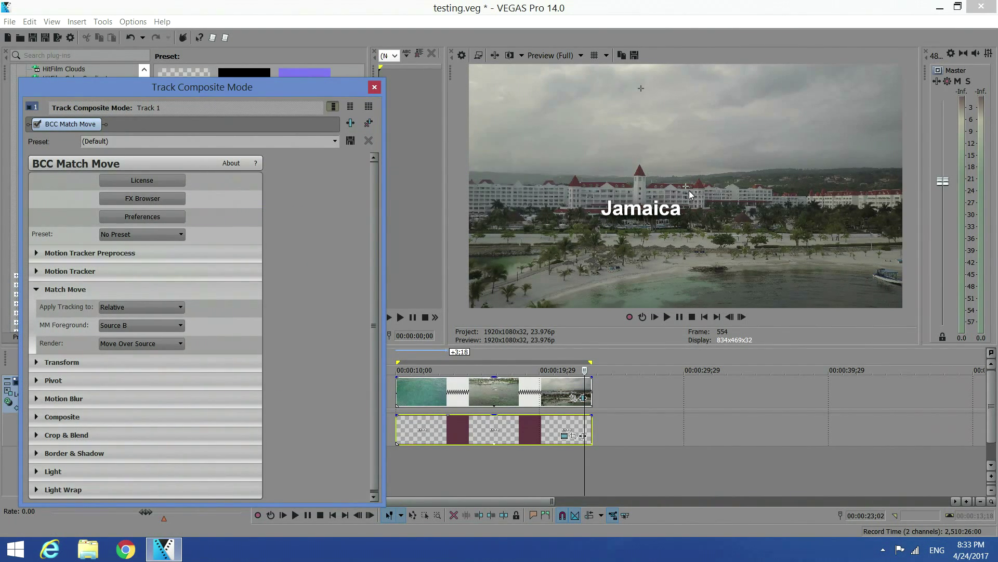
left_click_drag(686, 188, 741, 147)
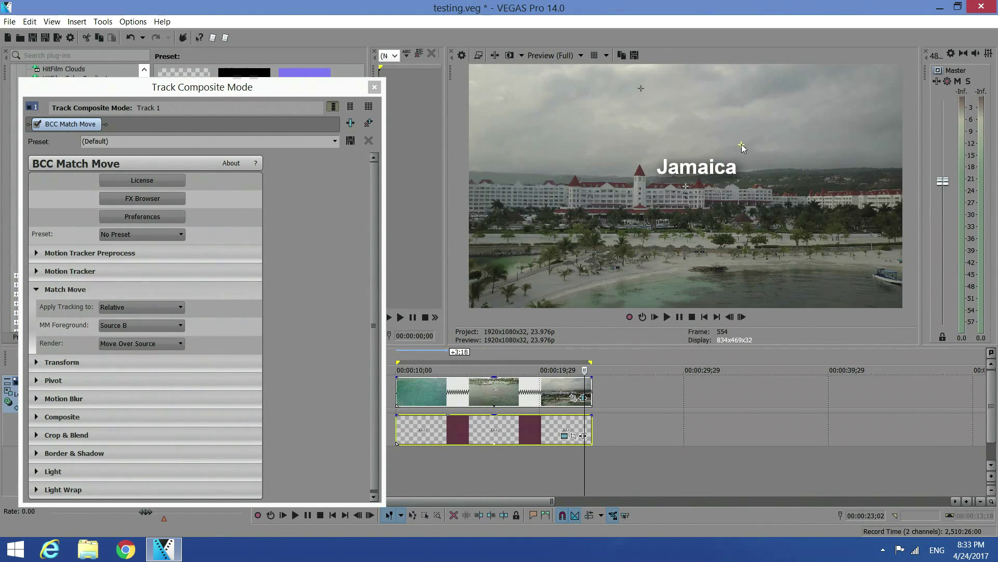
left_click_drag(497, 417, 493, 439)
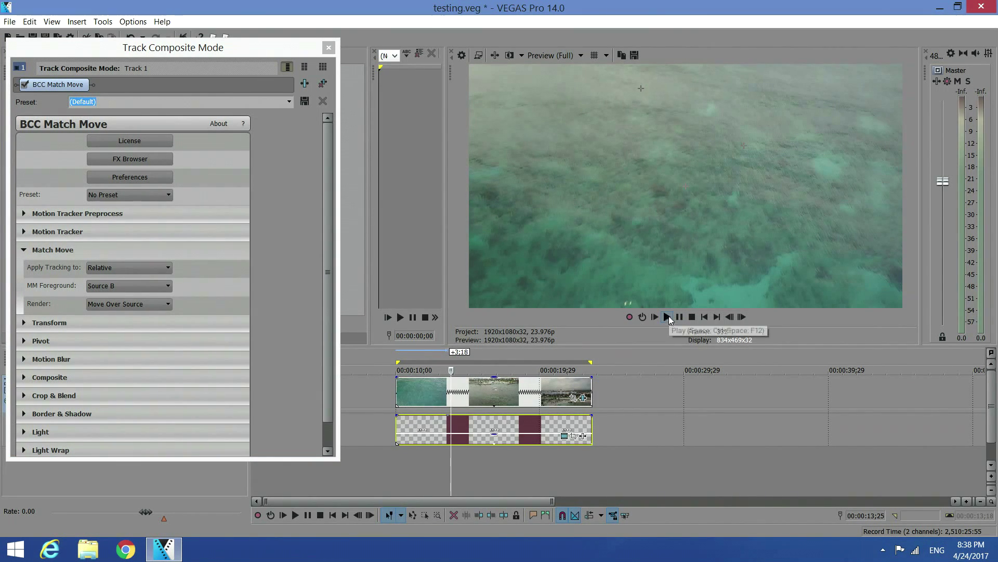
Play the shot and step back and forth through its final section to check the title's tracking against the tower.
left_click(667, 316)
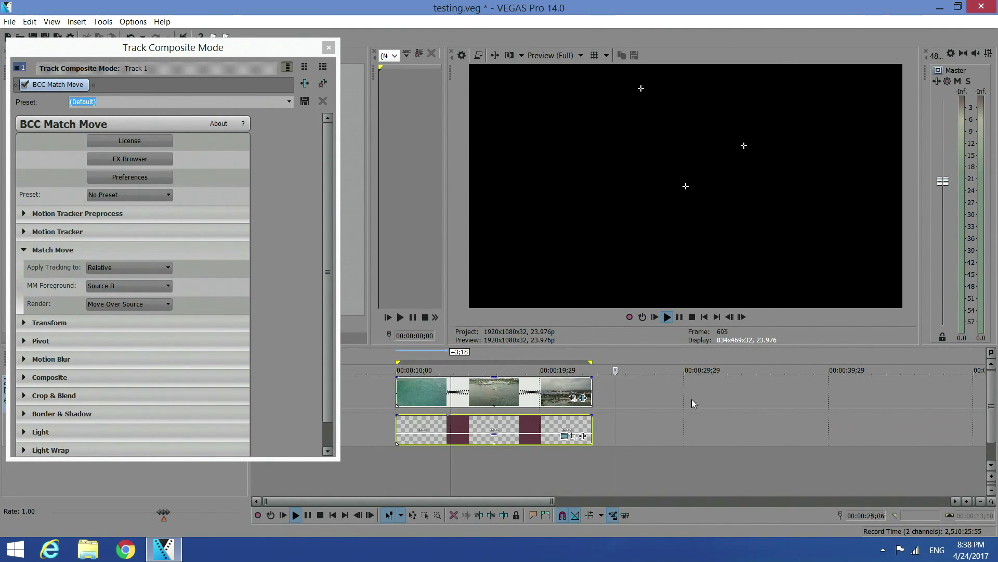
left_click(680, 317)
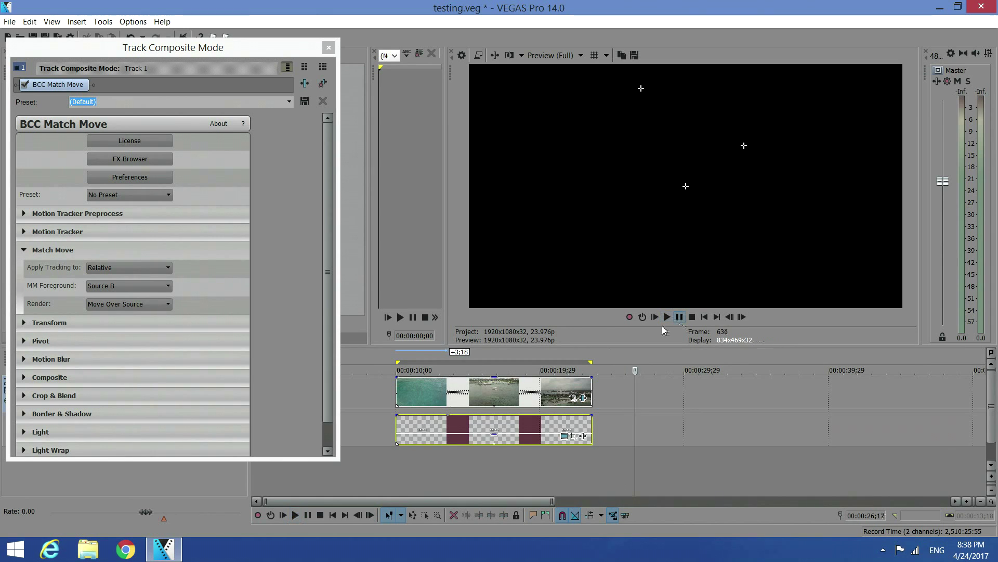
left_click(582, 352)
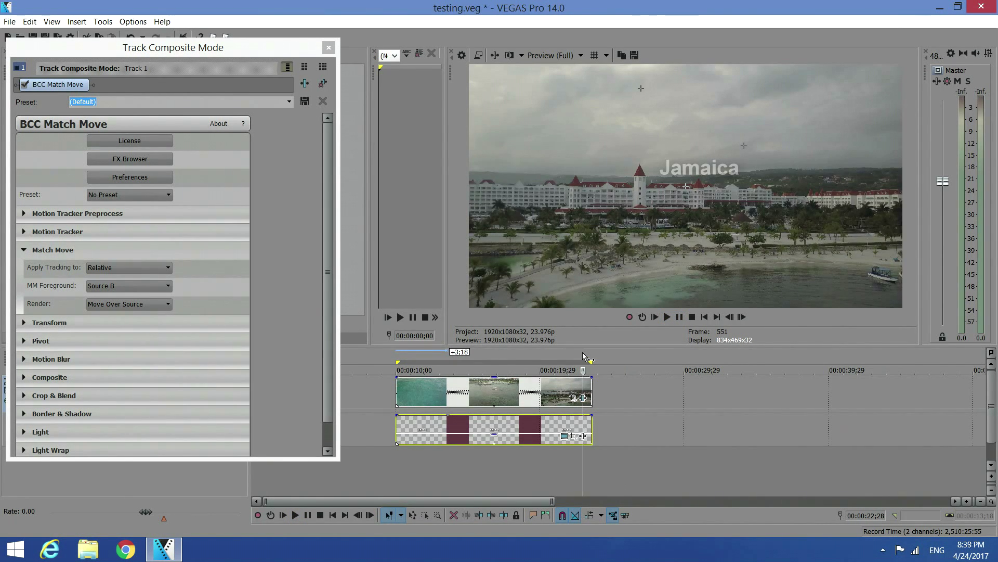
key("Left")
key("Left")
key("Left")
key("Left")
key("Left")
key("Left")
key("Left")
key("Left")
key("Left")
key("Left")
key("Left")
key("Left")
key("Left")
key("Left")
key("Left")
key("Left")
key("Left")
key("Left")
key("Left")
key("Left")
key("Left")
key("Left")
key("Left")
key("Left")
key("Left")
key("Left")
key("Left")
key("Left")
key("Left")
key("Left")
key("Left")
key("Left")
key("Left")
key("Left")
key("Left")
key("Left")
key("Left")
key("Left")
key("Left")
key("Left")
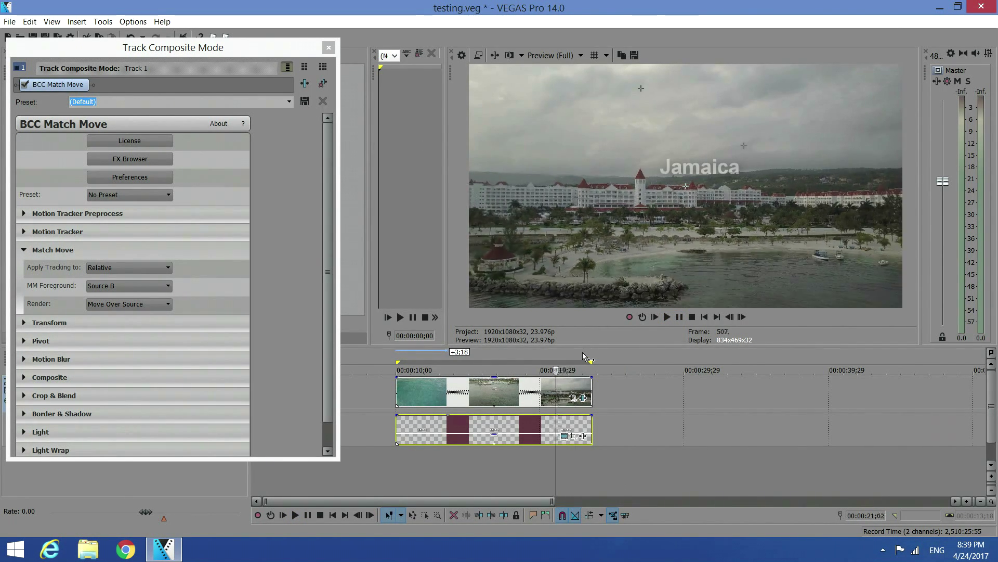
key("Left")
key("Left")
key("Left")
key("Left")
key("Left")
key("Left")
key("Left")
key("Left")
key("Left")
key("Left")
key("Left")
key("Left")
key("Left")
key("Left")
key("Left")
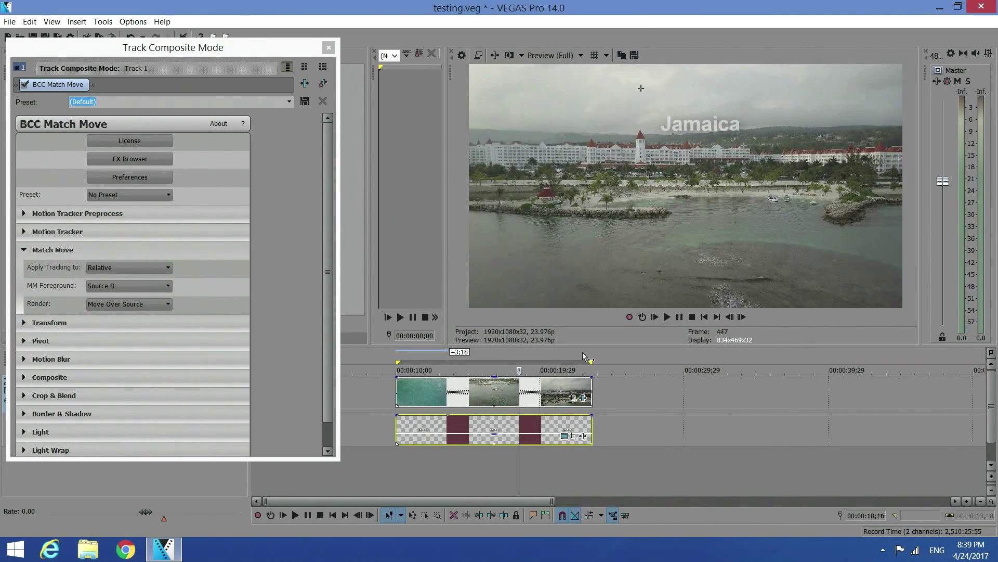
key("Right")
key("Right")
key("Right")
key("Right")
key("Right")
key("Right")
key("Right")
key("Right")
key("Right")
key("Right")
key("Right")
key("Right")
key("Right")
key("Right")
key("Right")
key("Right")
key("Right")
key("Right")
key("Right")
key("Right")
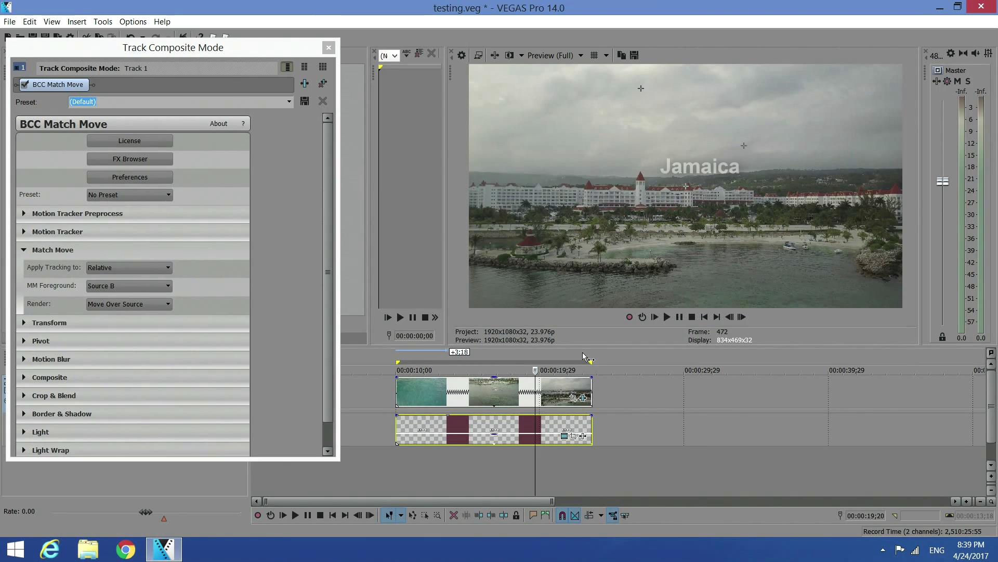
key("Right")
key("Right")
key("Right")
key("Right")
key("Right")
key("Right")
key("Right")
key("Right")
key("Right")
key("Right")
key("Right")
key("Right")
key("Right")
key("Right")
key("Right")
key("Right")
key("Right")
key("Right")
key("Right")
key("space")
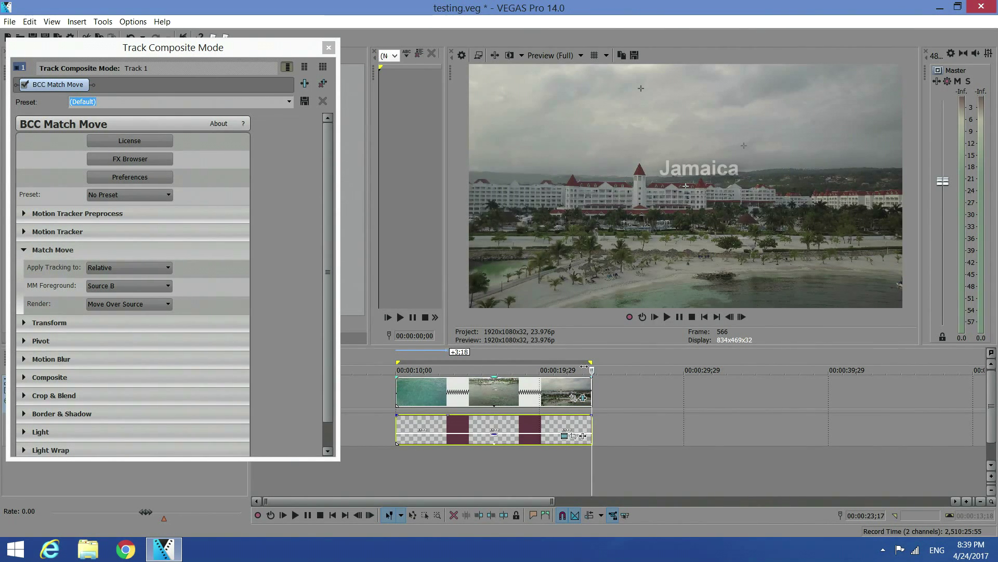
Open the title clip's Pan/Crop and add position keyframes at its end (00:00:13;17) and at 00:00:09;17.
left_click(574, 436)
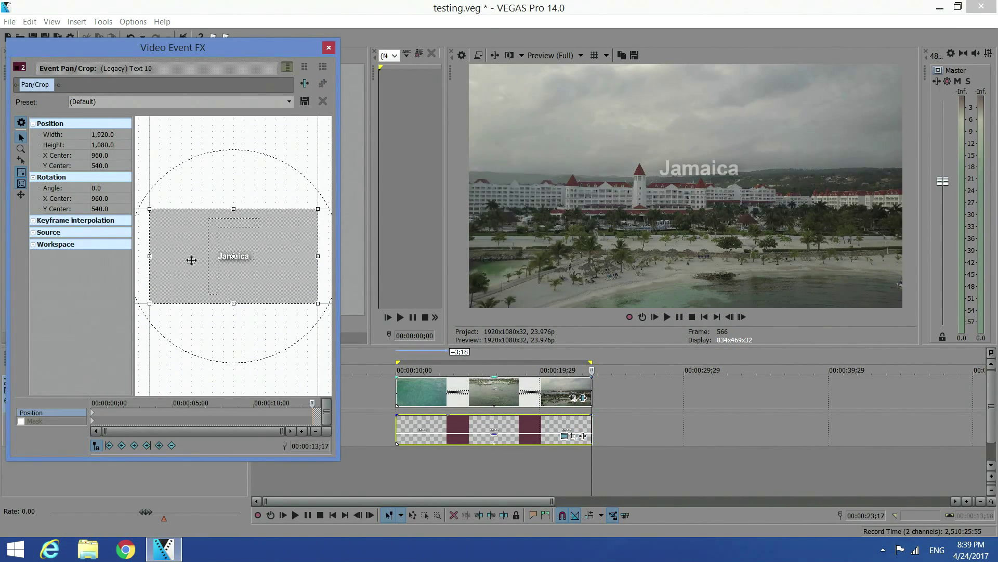
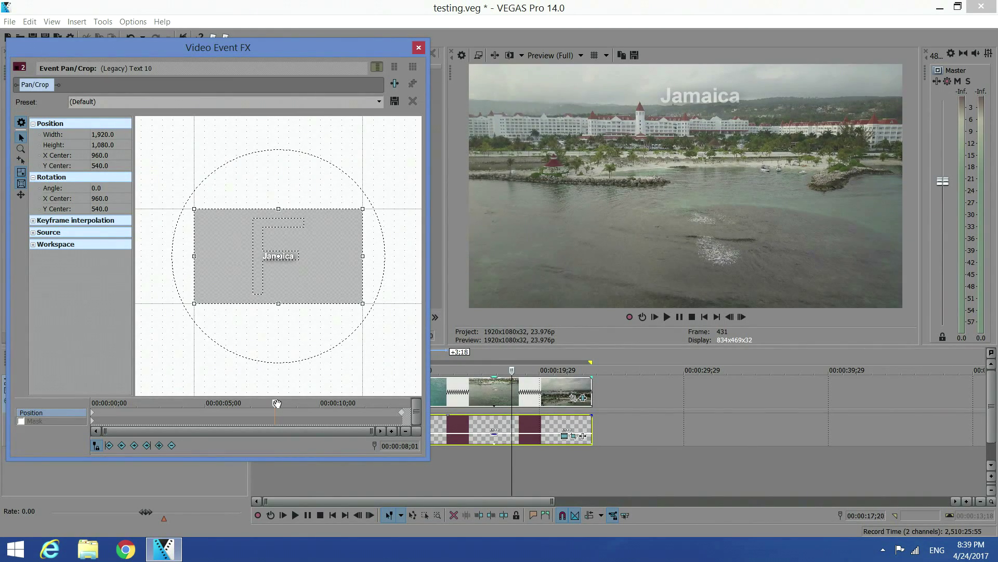
scroll(277, 403, "up", 5)
scroll(277, 403, "down", 2)
scroll(277, 403, "down", 2)
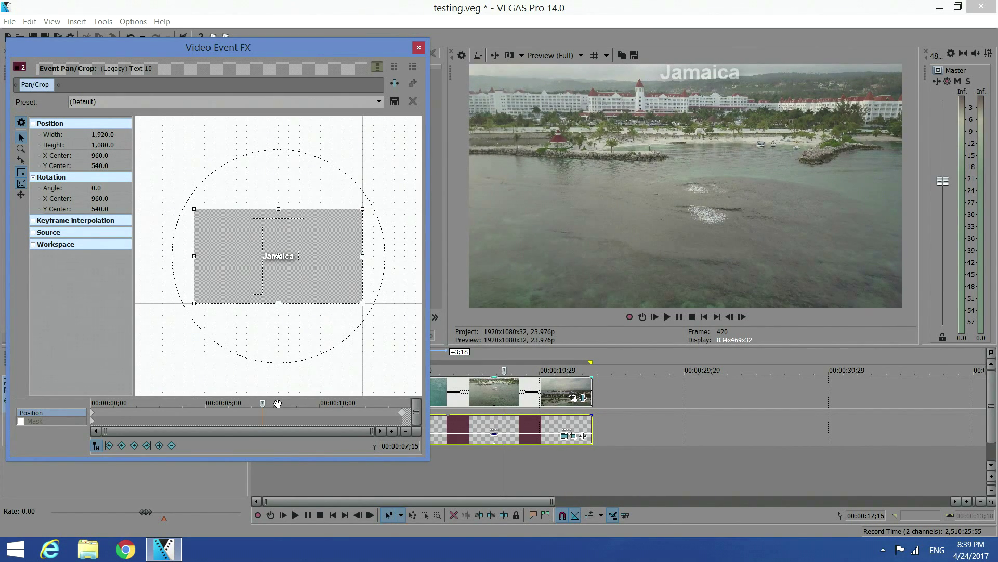
scroll(278, 403, "down", 1)
scroll(278, 403, "down", 3)
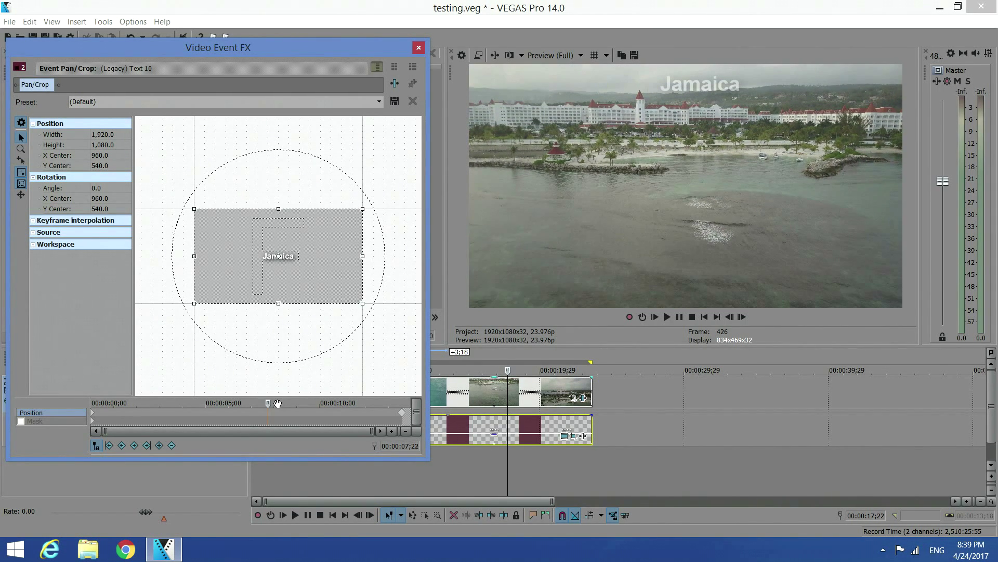
scroll(278, 403, "down", 7)
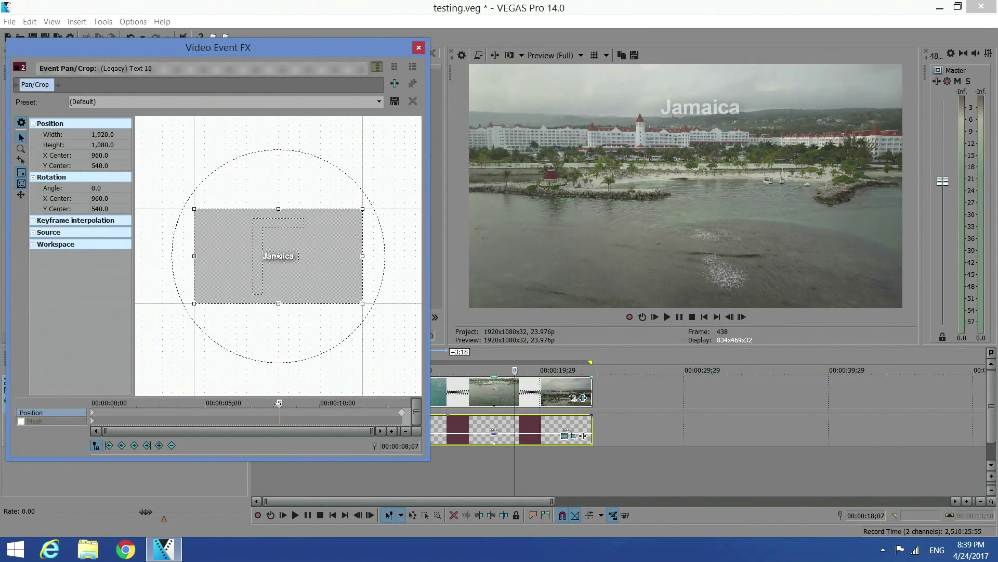
scroll(278, 403, "down", 6)
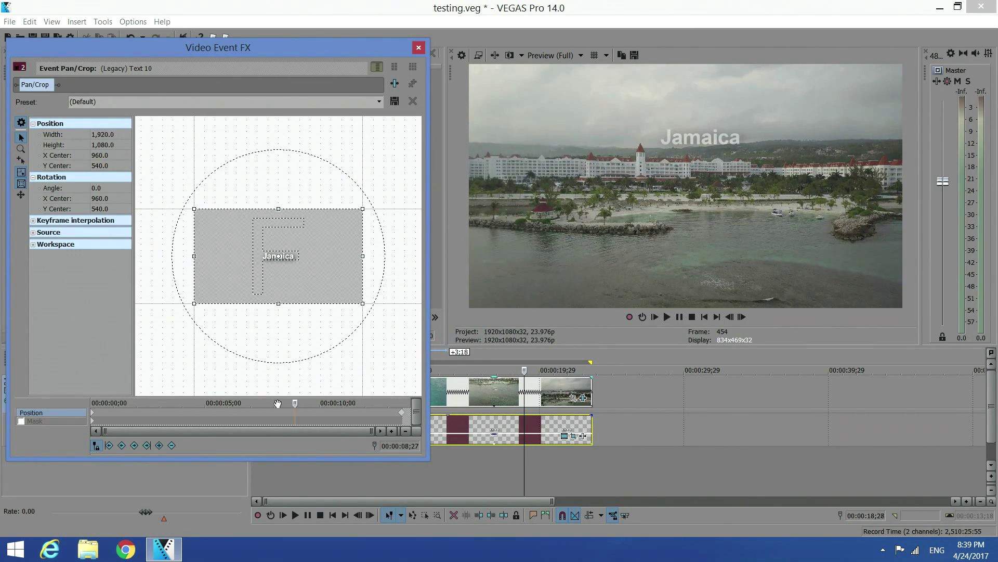
scroll(277, 403, "down", 5)
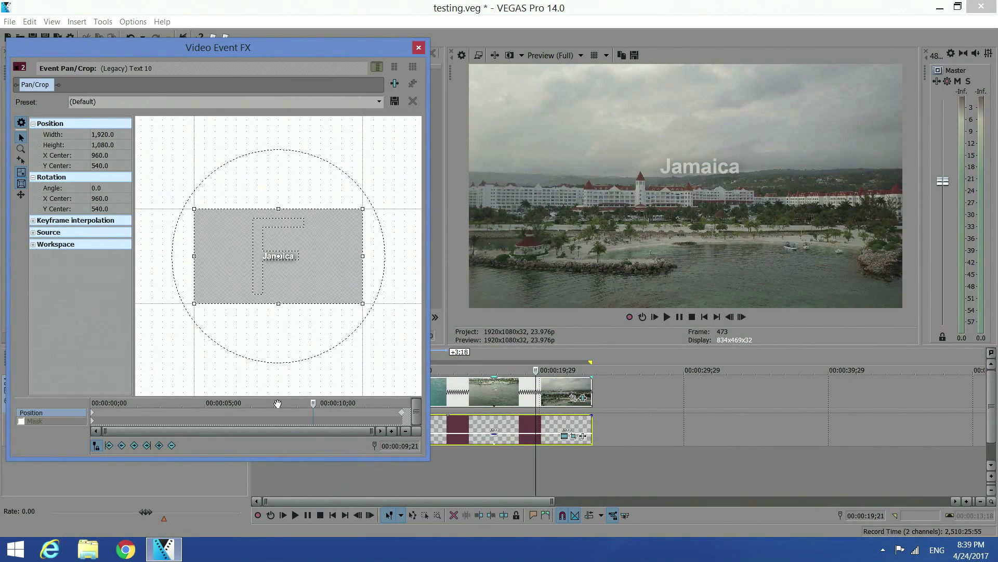
scroll(278, 403, "up", 7)
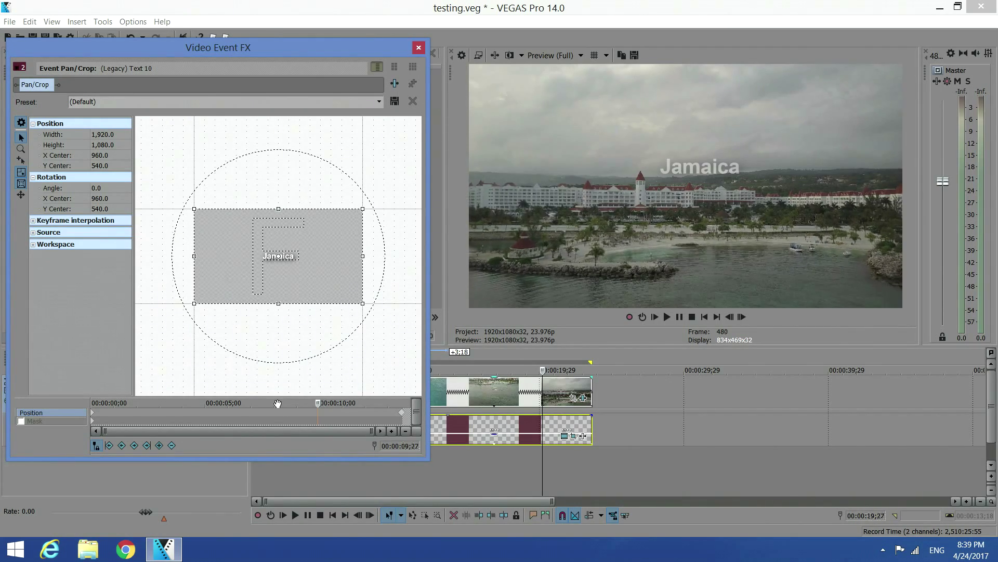
scroll(277, 403, "down", 4)
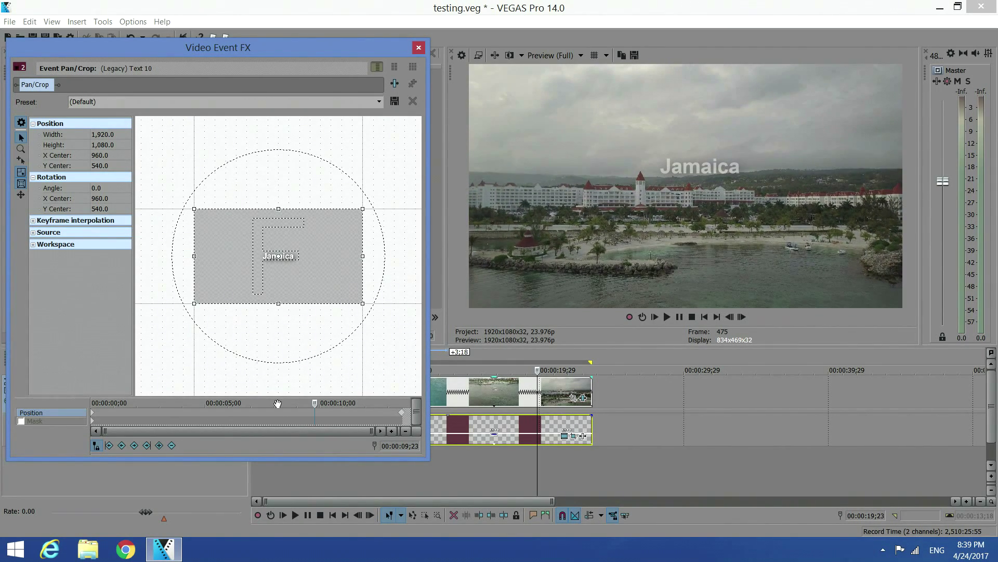
scroll(277, 403, "up", 3)
scroll(278, 403, "down", 3)
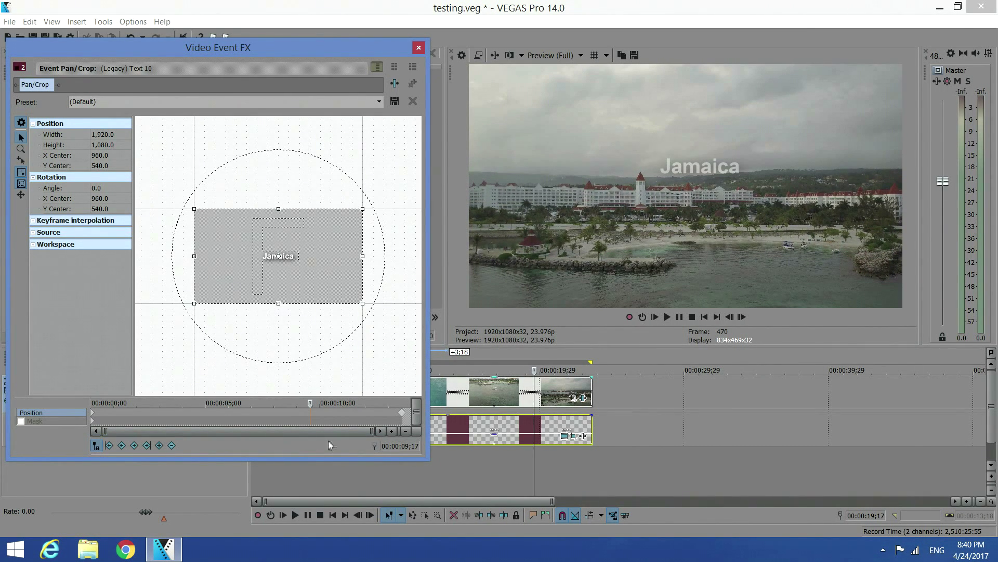
At the final keyframe, enlarge the title by shrinking the crop frame to about 1,660 × 934, centred near X 954, Y 552.
left_click(404, 412)
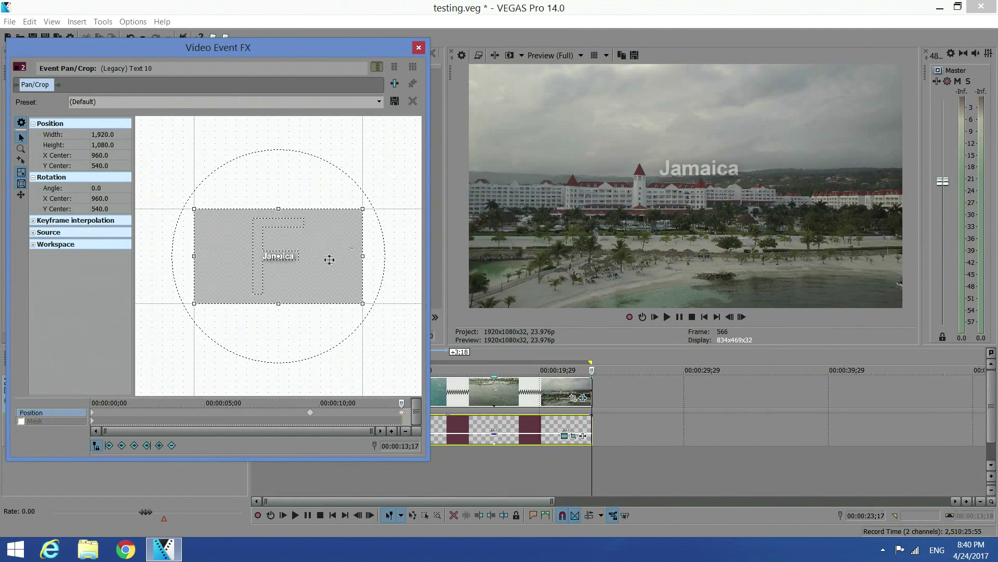
left_click_drag(317, 270, 319, 272)
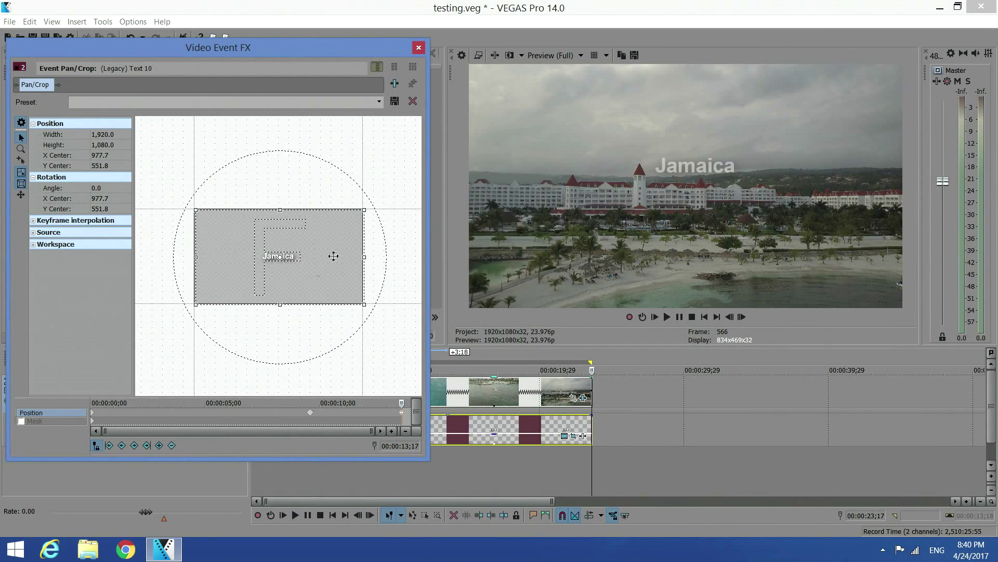
left_click_drag(366, 209, 356, 212)
left_click_drag(329, 248, 326, 247)
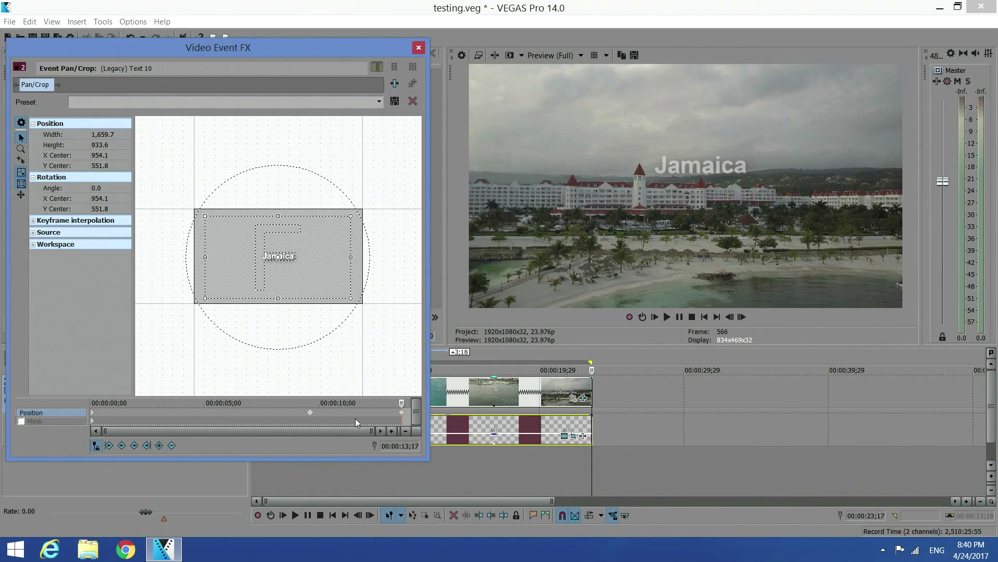
Compare the title's size and position between the 00:00:09;17 keyframe and the final keyframe.
left_click(311, 413)
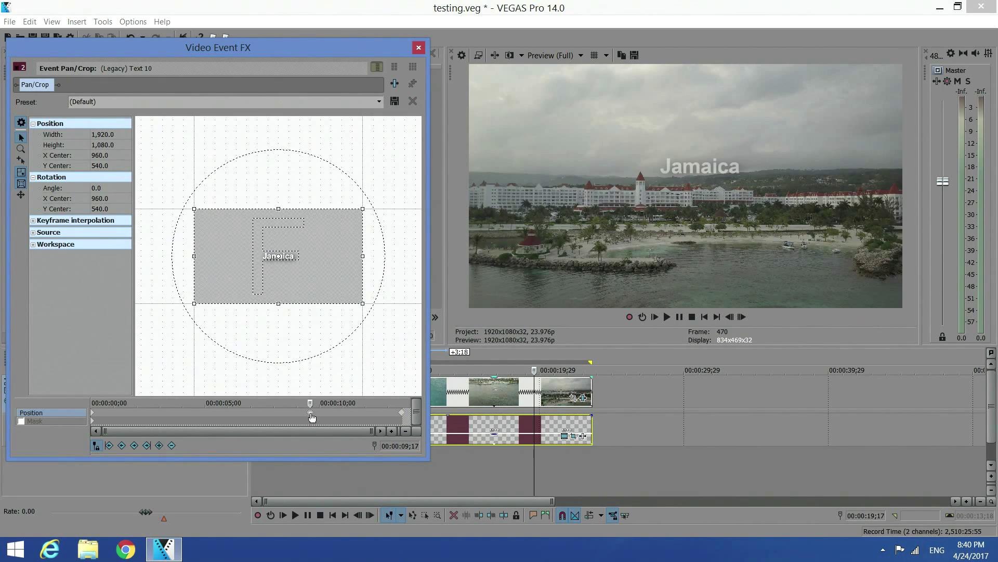
left_click(404, 414)
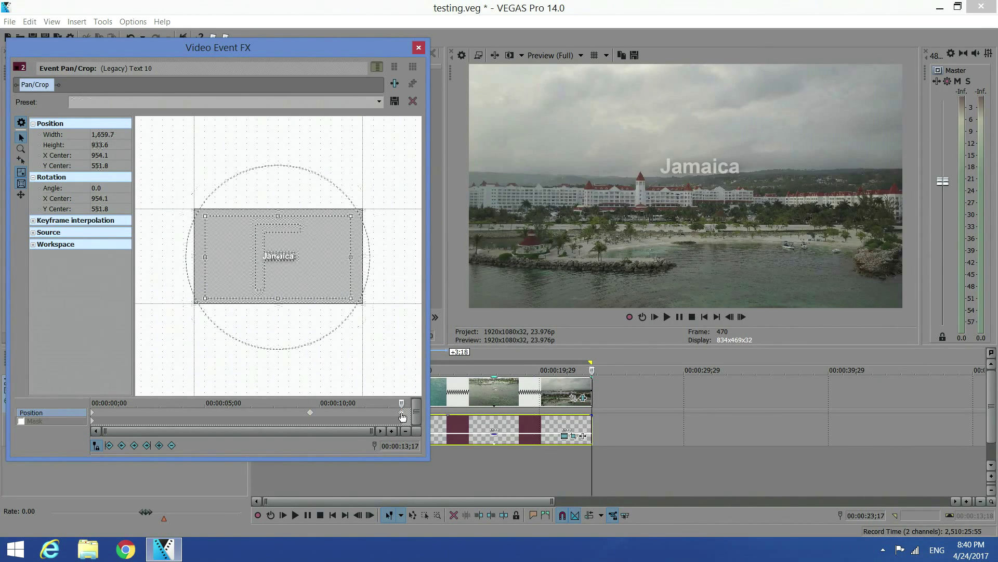
left_click(310, 413)
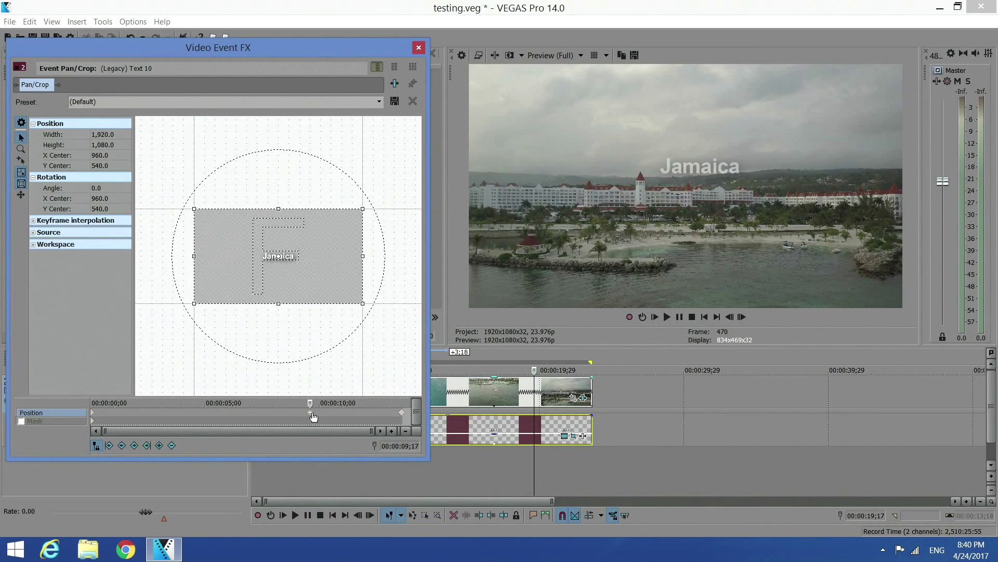
left_click(404, 414)
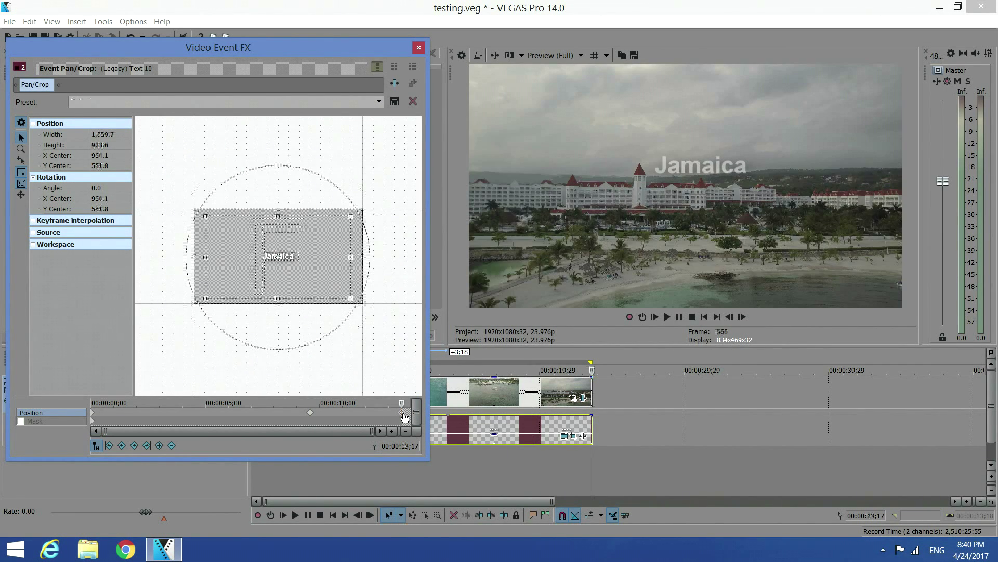
left_click(312, 413)
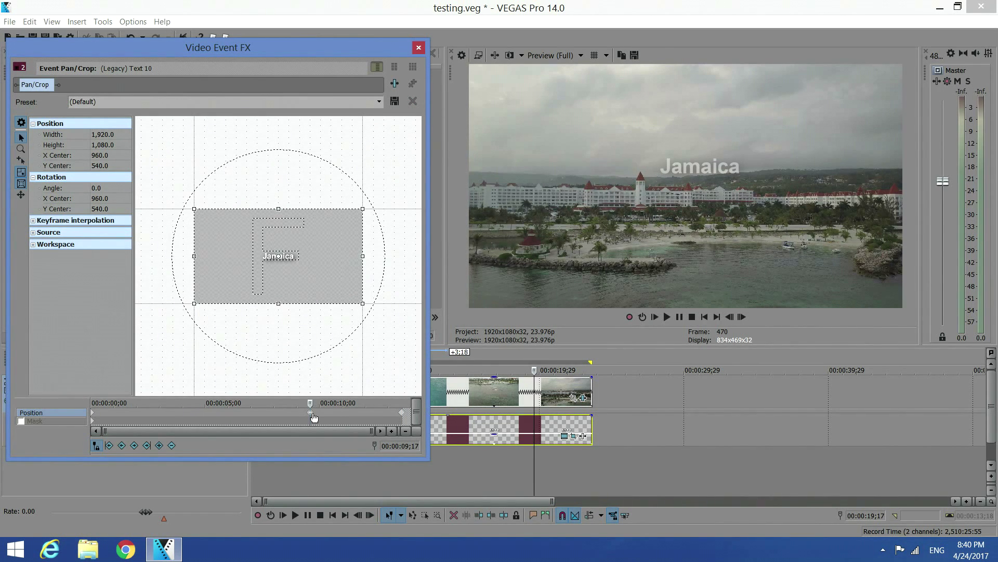
left_click(403, 414)
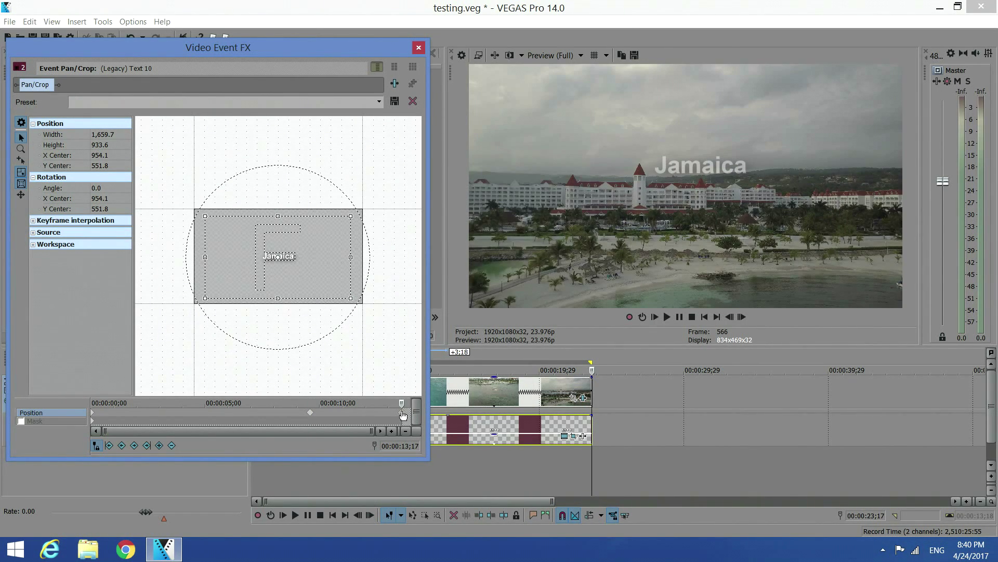
At the 00:00:09;17 keyframe, reposition the title beside the tower by moving the crop frame's centre to about X 1,001, Y 516, and close Pan/Crop.
left_click(311, 412)
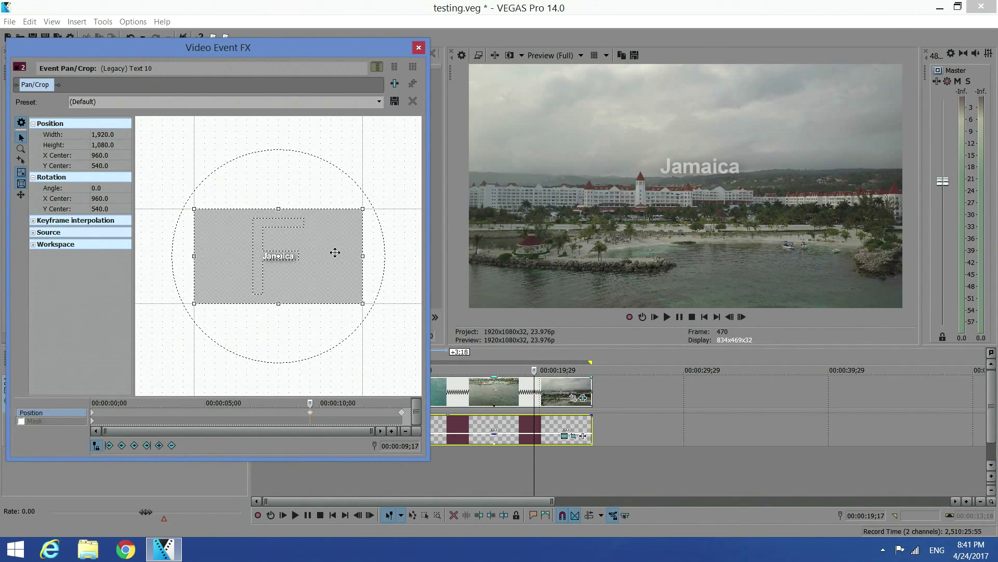
left_click_drag(335, 253, 335, 253)
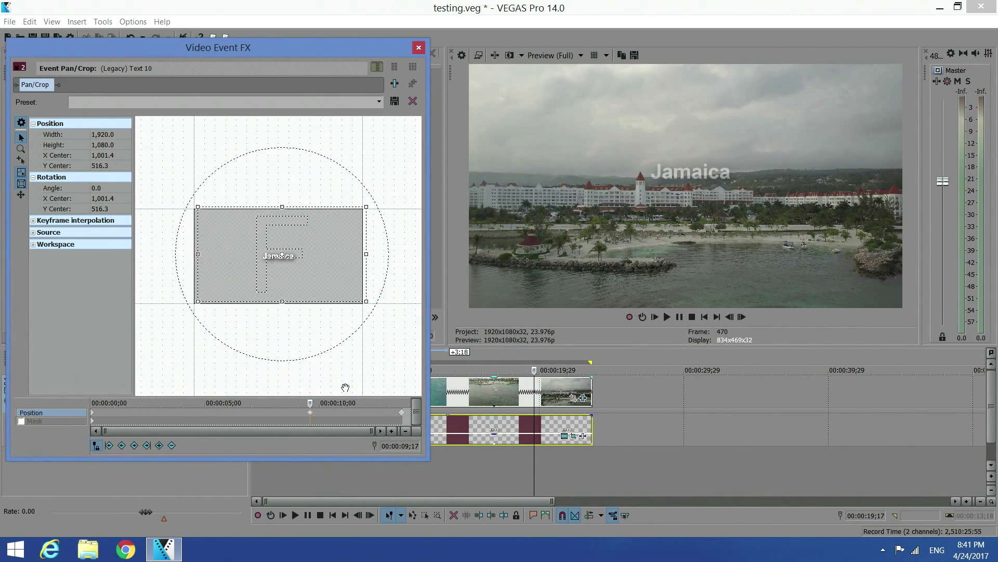
left_click(419, 48)
Play the shot's final section and jump between several points in it to check the title's position and growth against the tower.
left_click(491, 359)
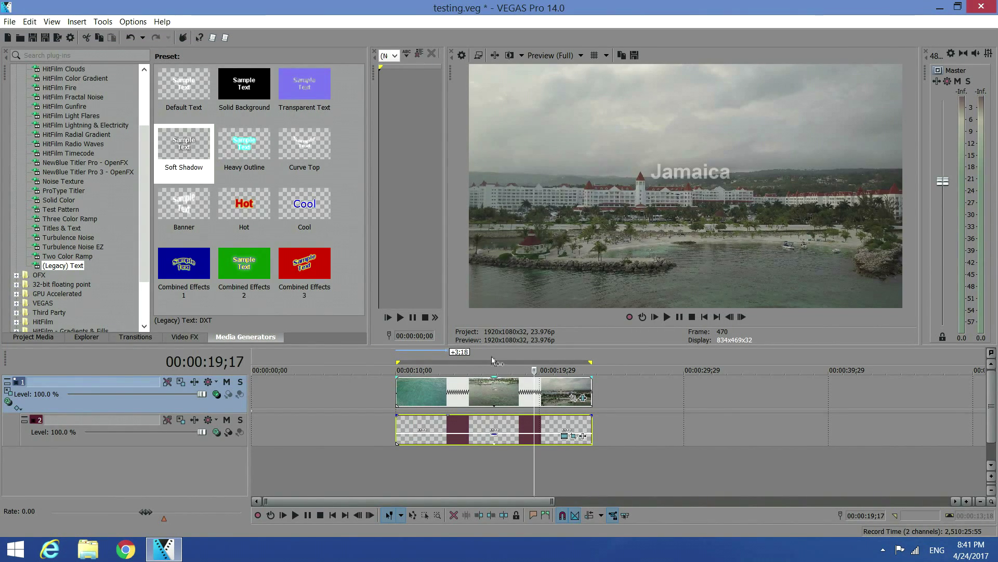
left_click(667, 317)
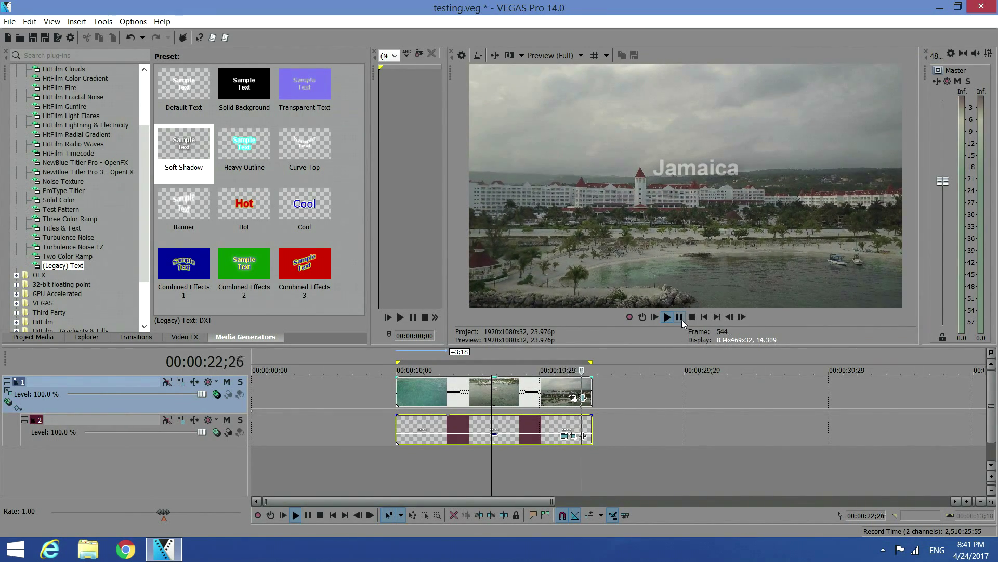
left_click(680, 317)
left_click(486, 370)
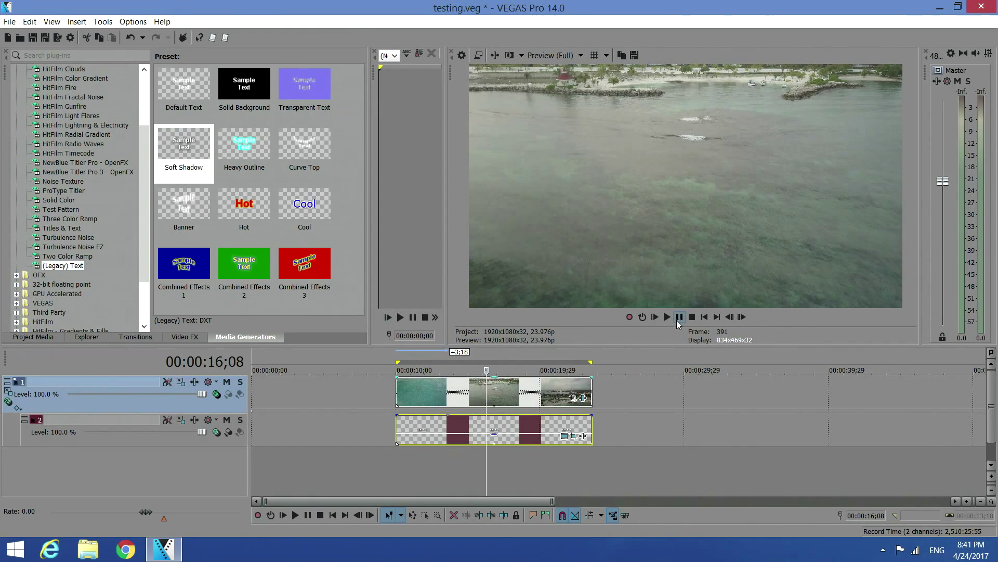
left_click(666, 317)
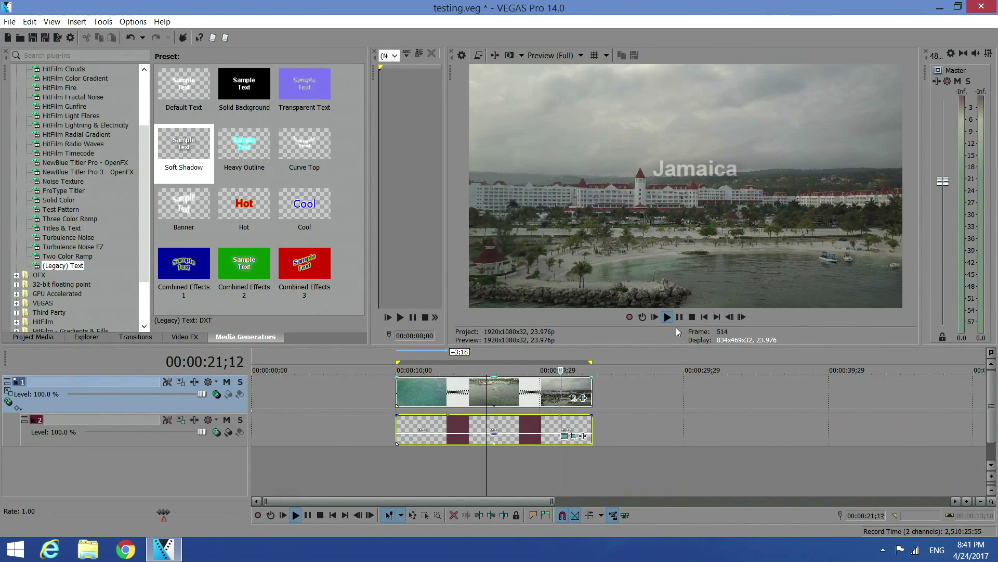
left_click(682, 317)
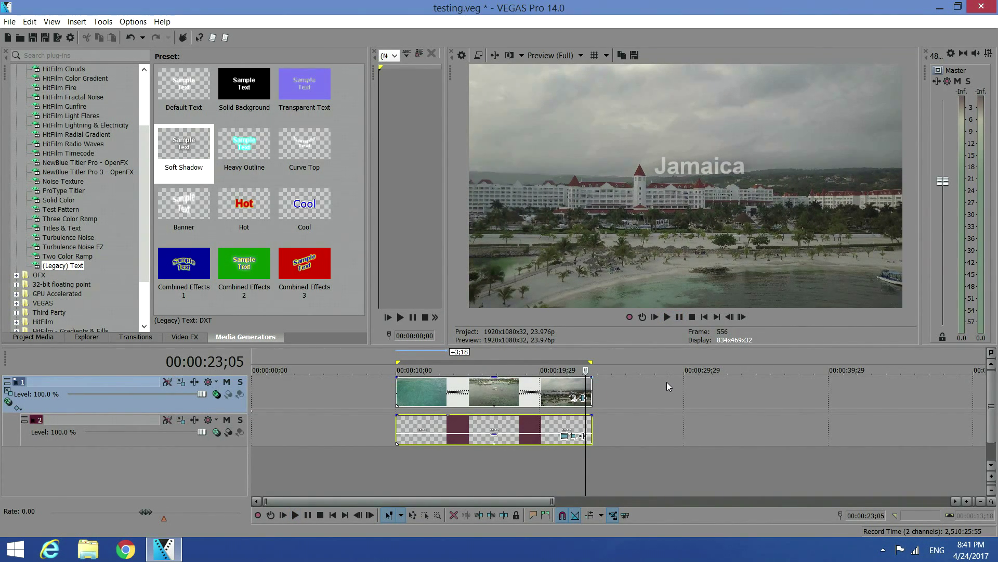
left_click(526, 352)
left_click(540, 351)
left_click(553, 352)
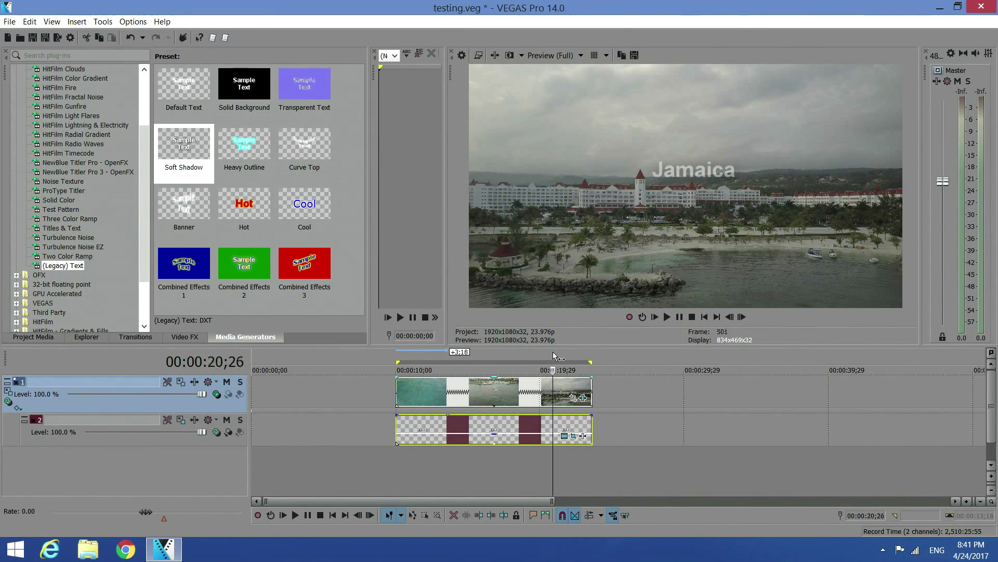